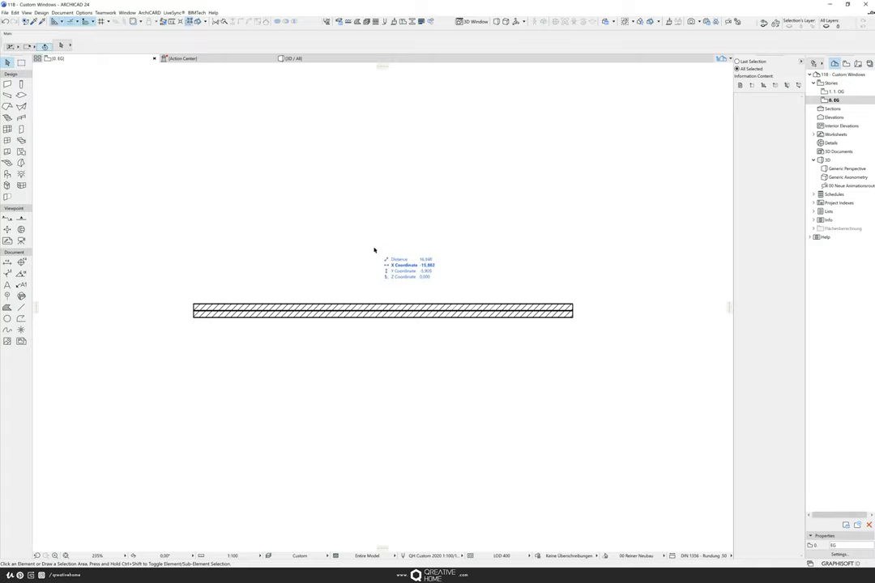
Step: Draw a rectangular polyline about 0.8 m wide and 2.0 m high in the empty area above the wall on the floor plan
mouse_move(383, 221)
middle_down()
mouse_move(363, 252)
mouse_move(381, 221)
middle_up()
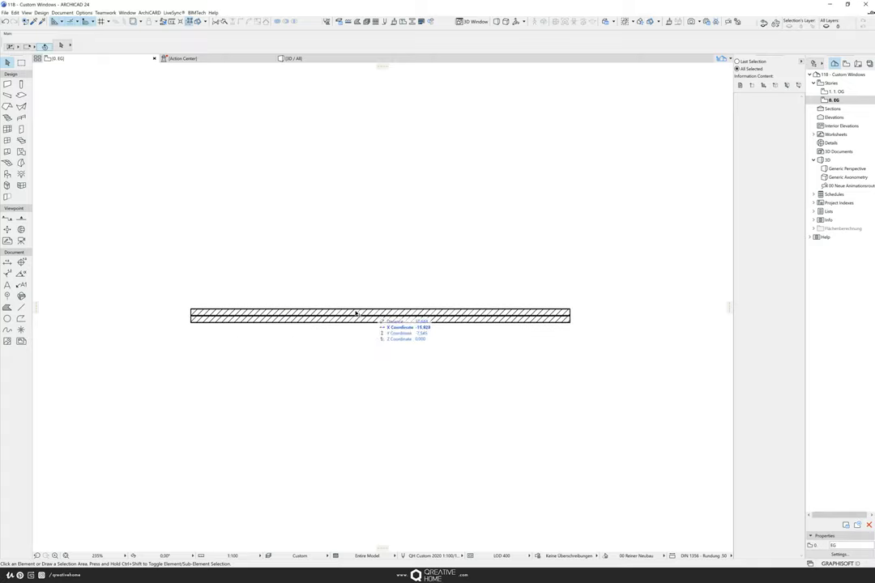
middle_drag(342, 263, 331, 318)
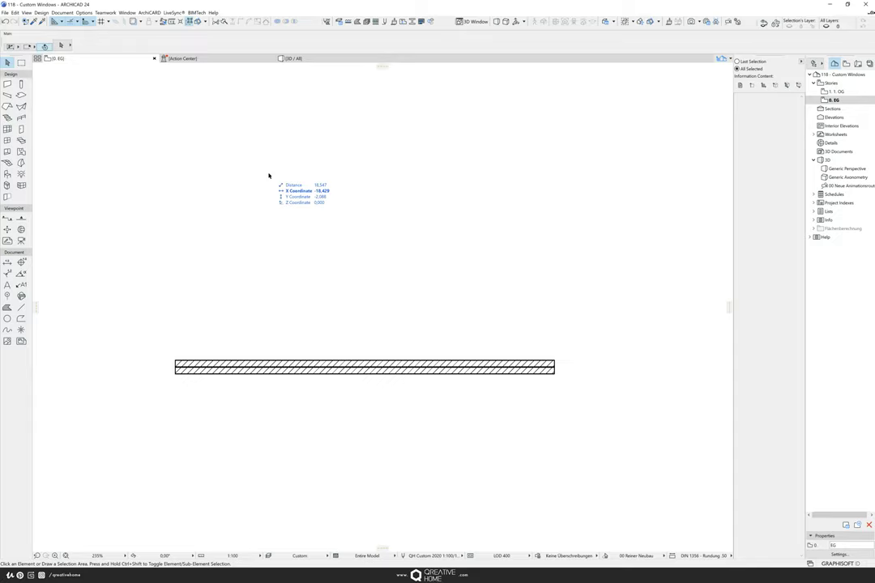
key(p)
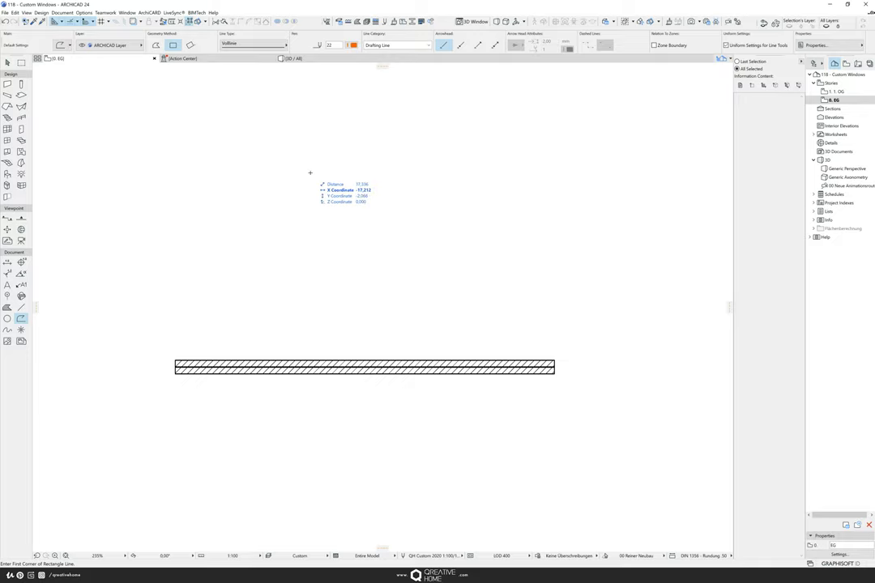
middle_drag(314, 175, 317, 196)
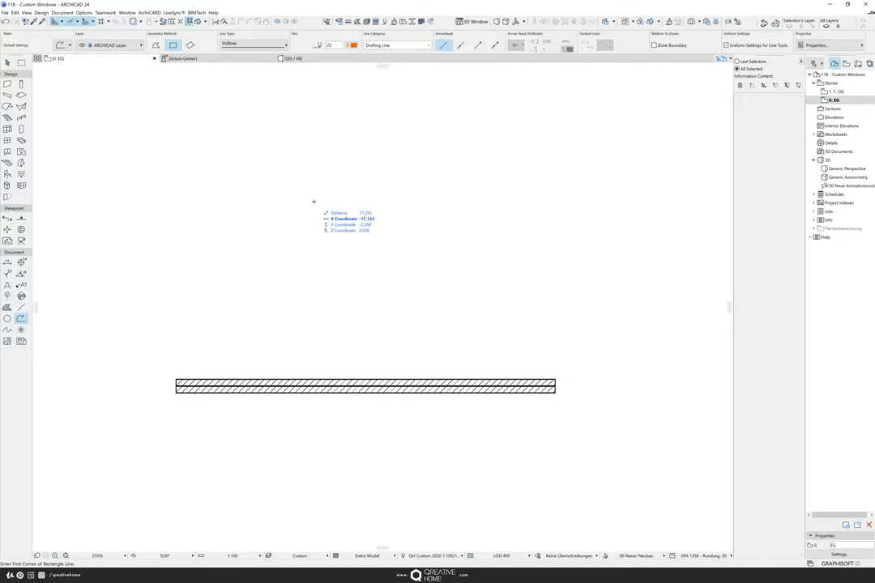
click(313, 201)
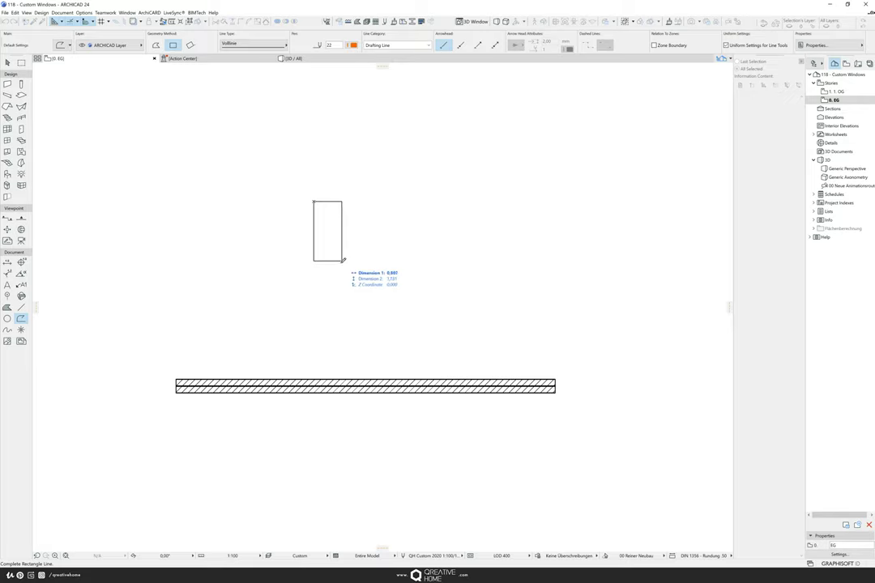
click(341, 268)
Step: Fillet all corners of the rectangular polyline with a radius of 0.25 m
shift+click(338, 201)
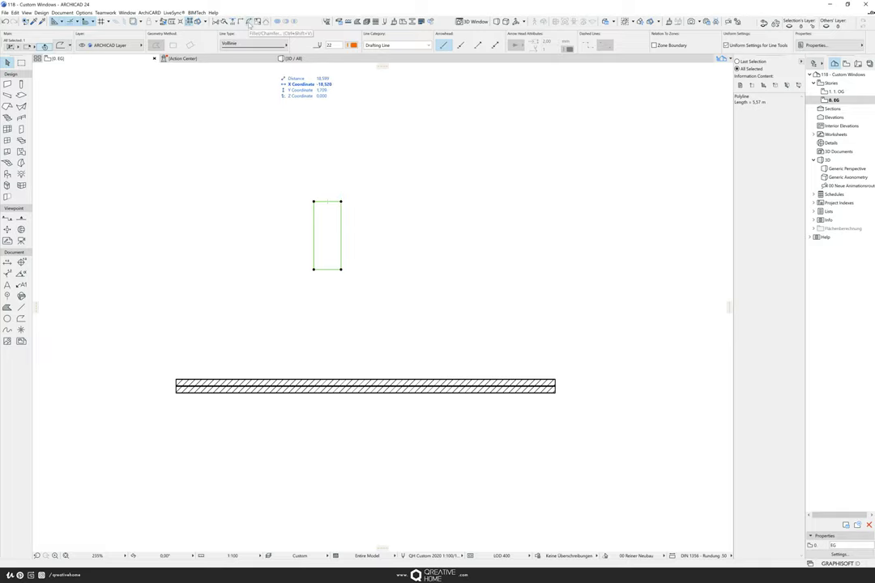
click(249, 26)
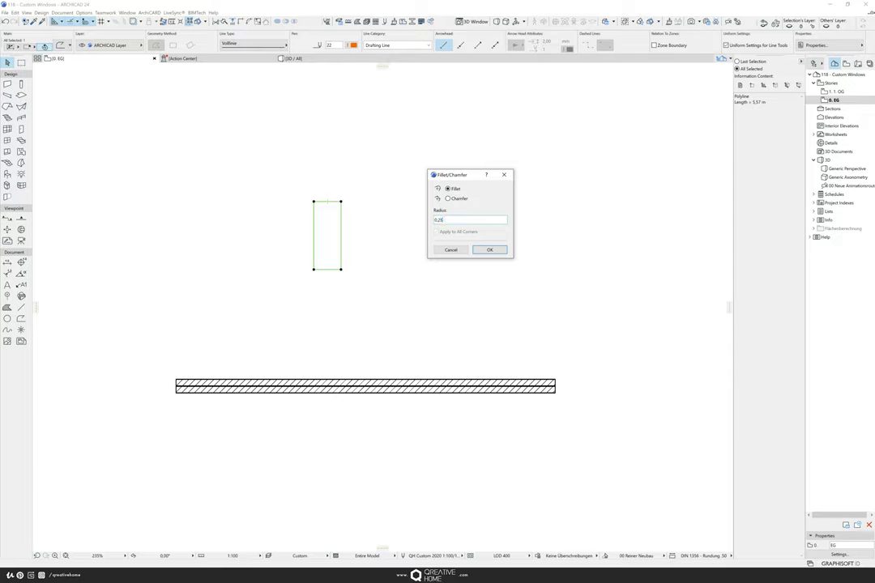
click(489, 250)
scroll(311, 203, up, 5)
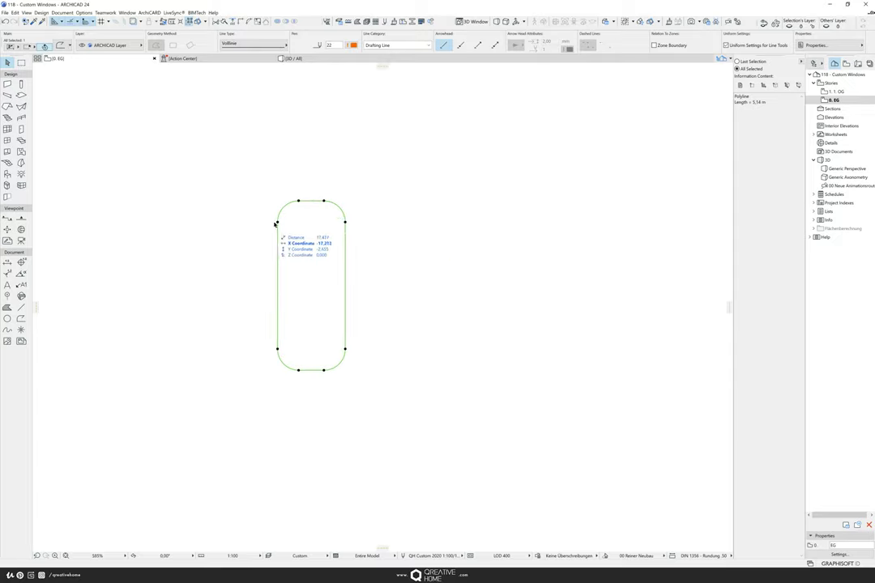
middle_drag(310, 218, 330, 210)
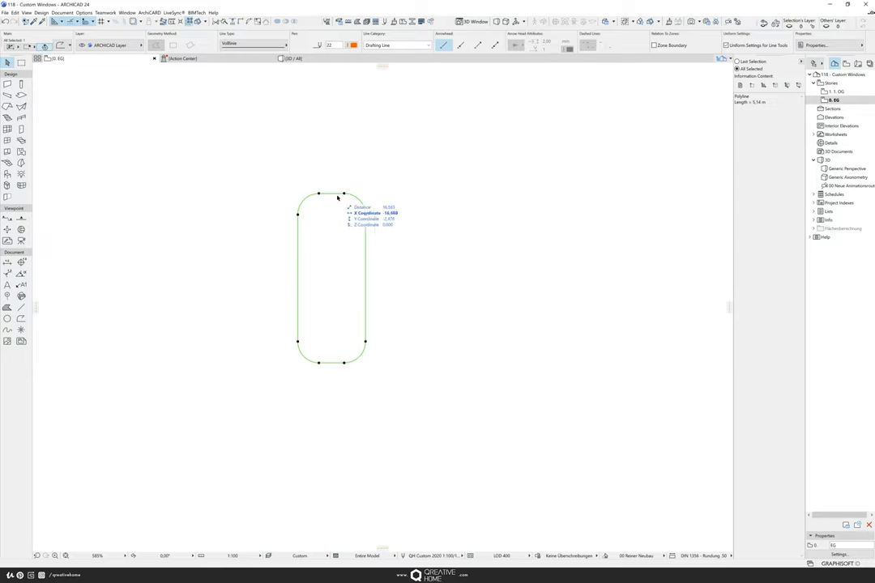
scroll(348, 226, down, 6)
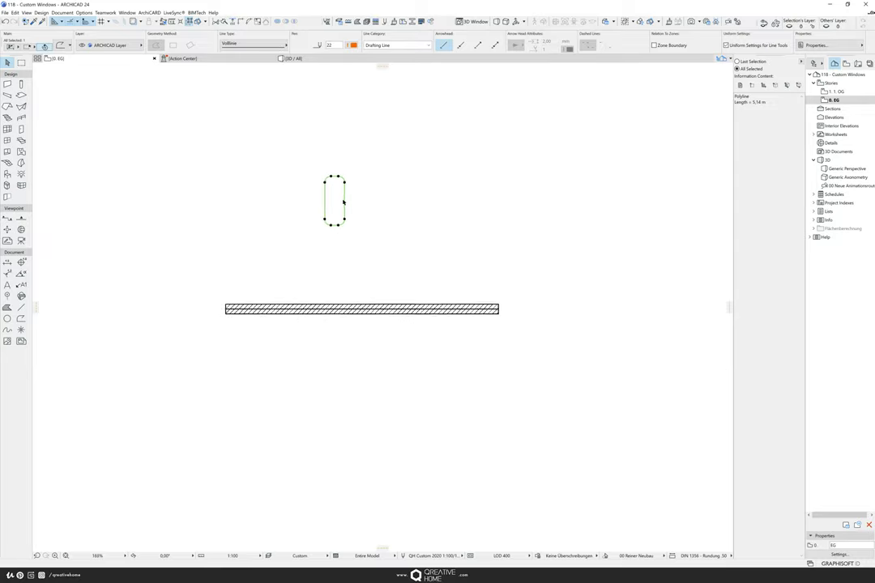
middle_drag(347, 183, 346, 210)
scroll(345, 211, up, 4)
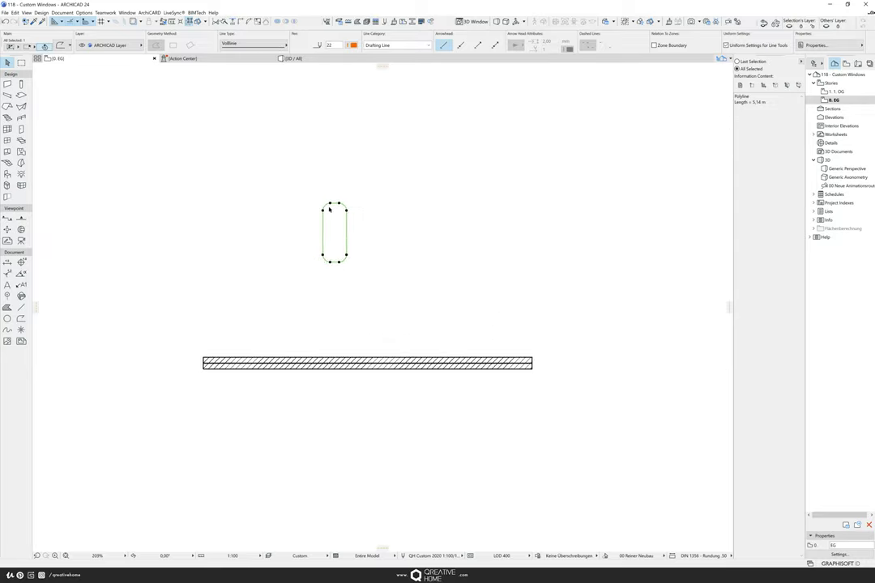
key(Escape)
Step: Offset the rounded outline inward by 0.06 m, keeping the original as a second outline
scroll(340, 199, up, 4)
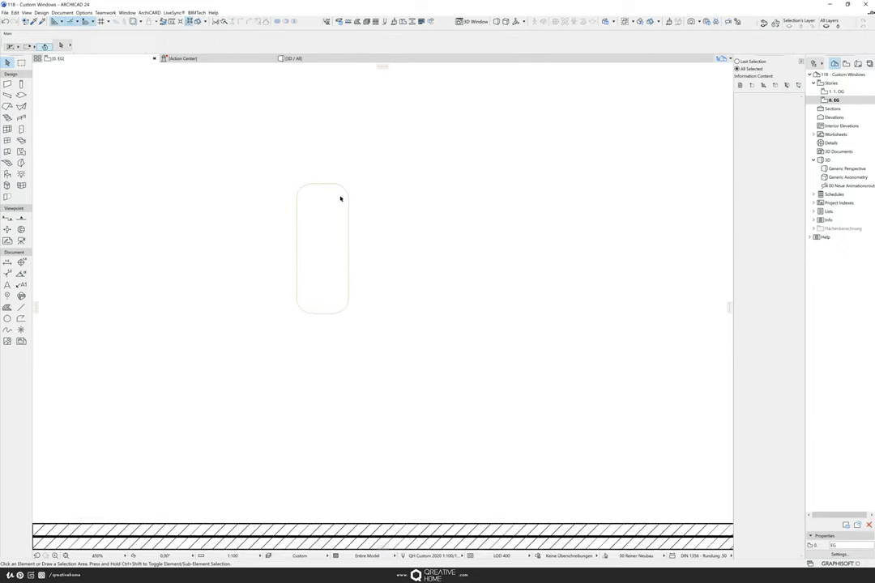
click(347, 188)
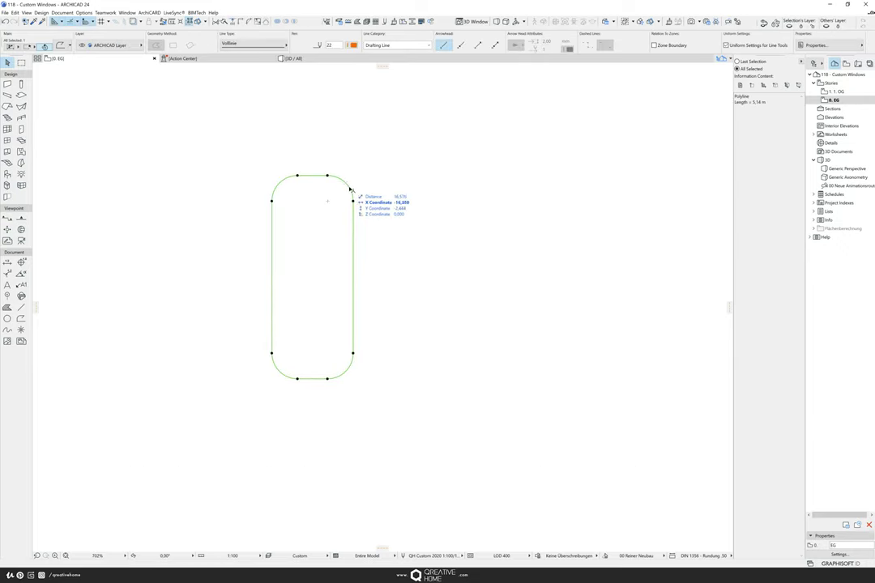
click(347, 188)
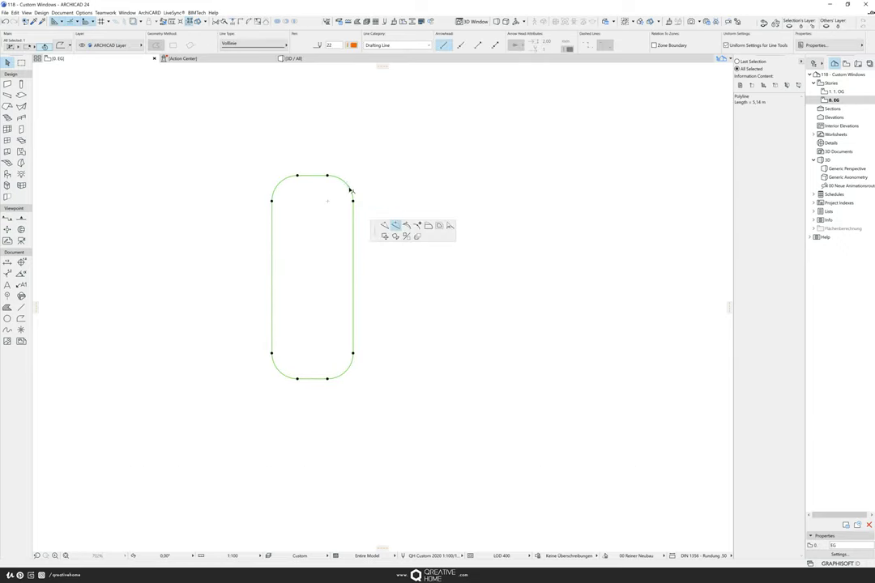
click(438, 226)
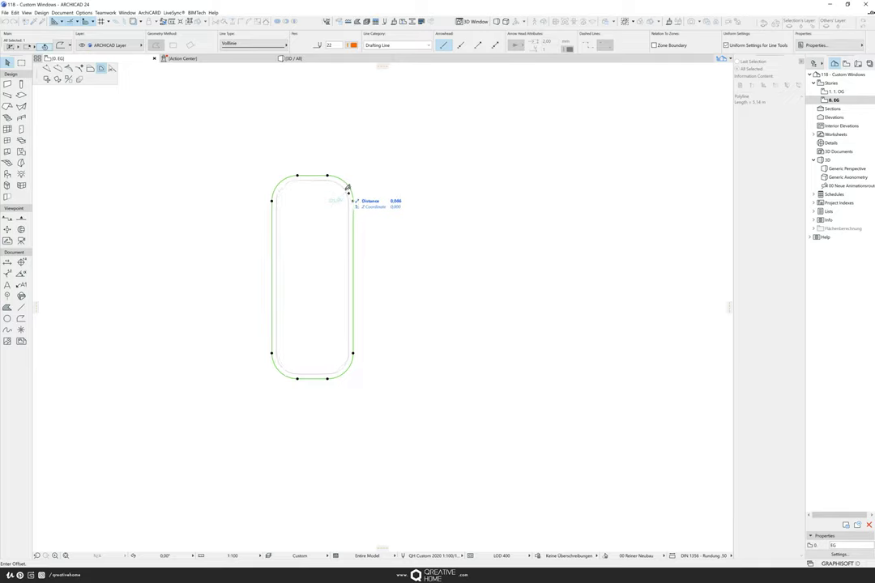
text(0,06)
key(Return)
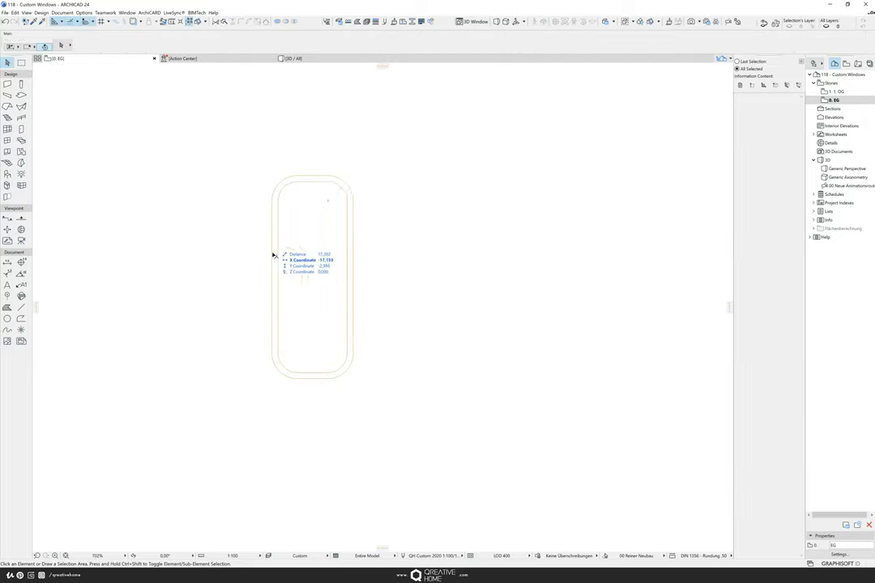
Step: Configure the Slab tool with the building material Edelstahl and the surface Farbe, schwarz
middle_drag(312, 233, 322, 240)
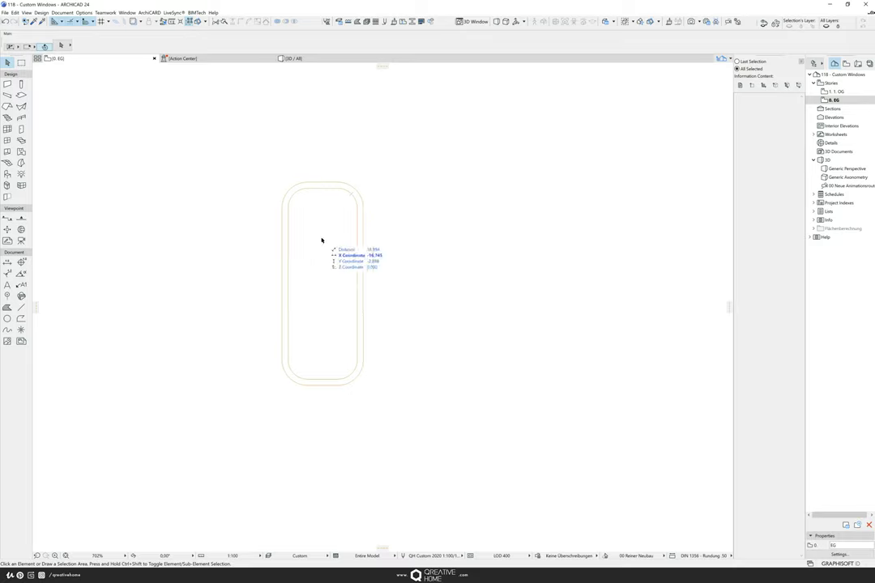
click(21, 95)
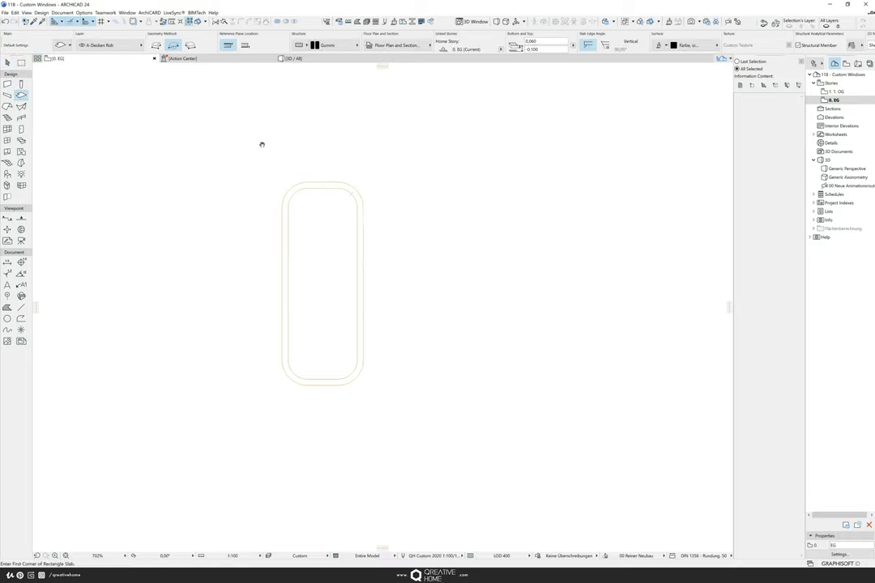
middle_drag(262, 143, 250, 140)
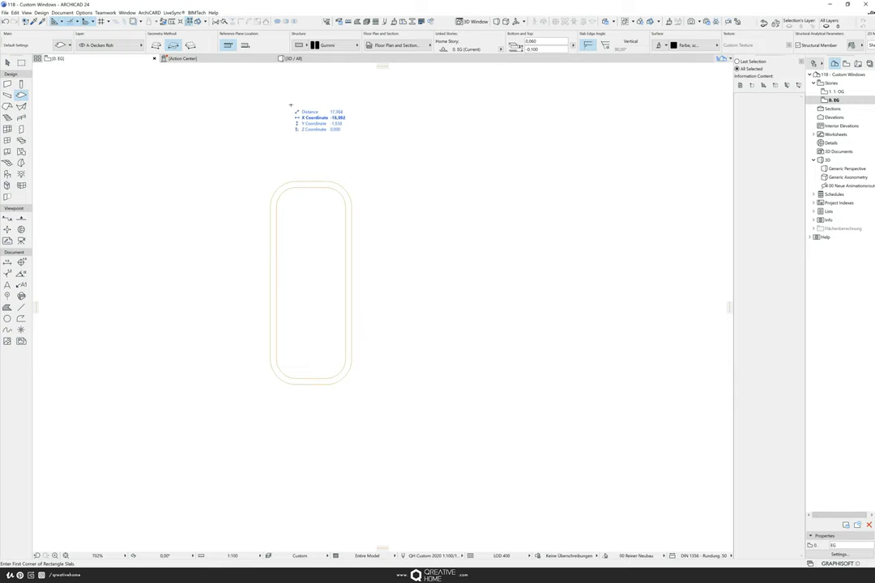
scroll(320, 109, up, 2)
click(332, 45)
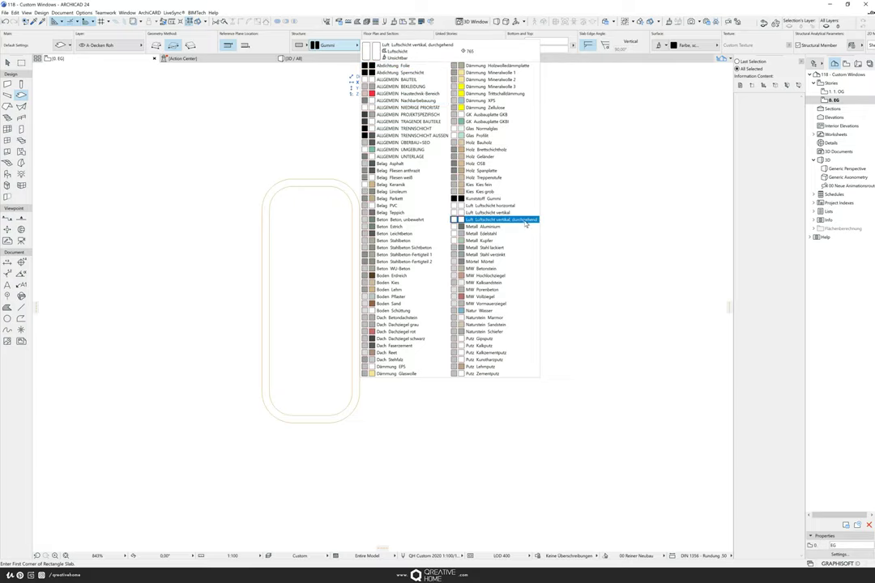
click(504, 233)
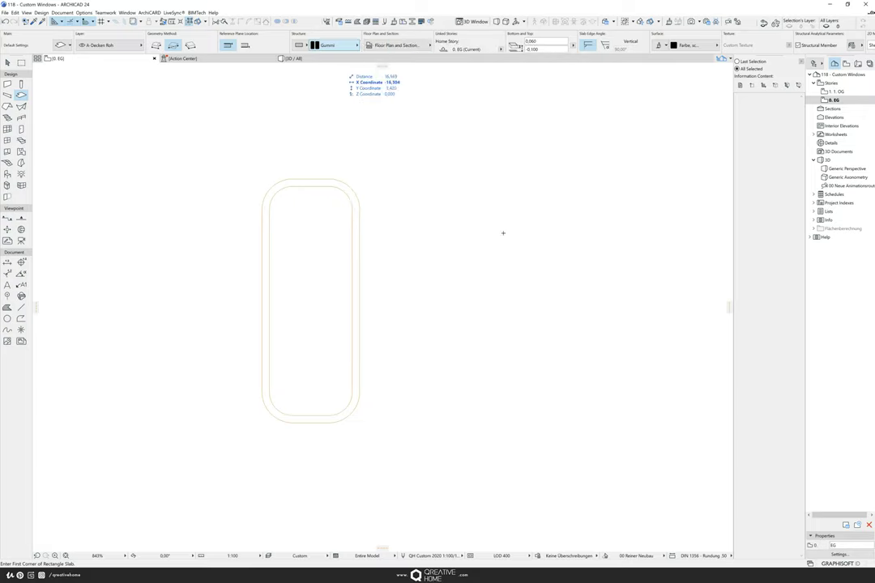
click(686, 46)
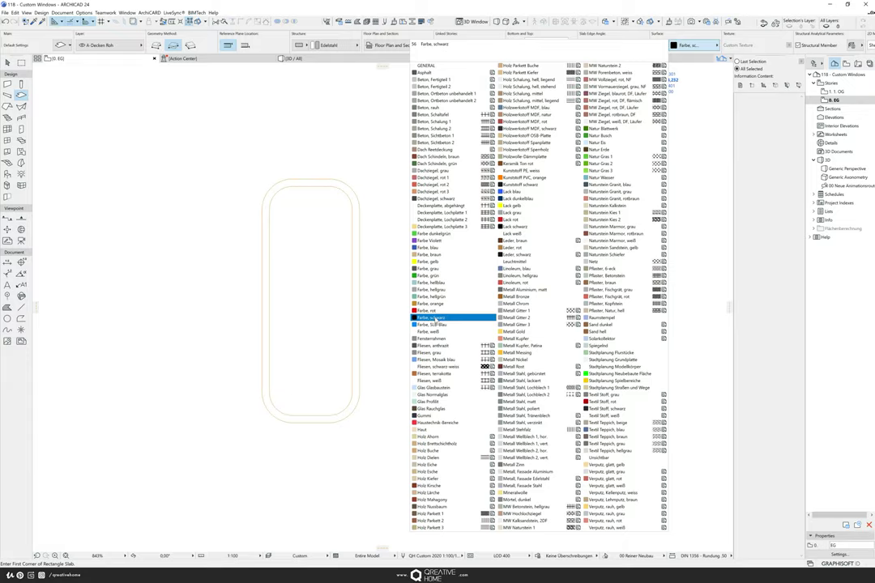
click(432, 321)
Step: Create a slab from the outer rounded outline with the Magic Wand and view it in the 3D window
scroll(306, 178, up, 3)
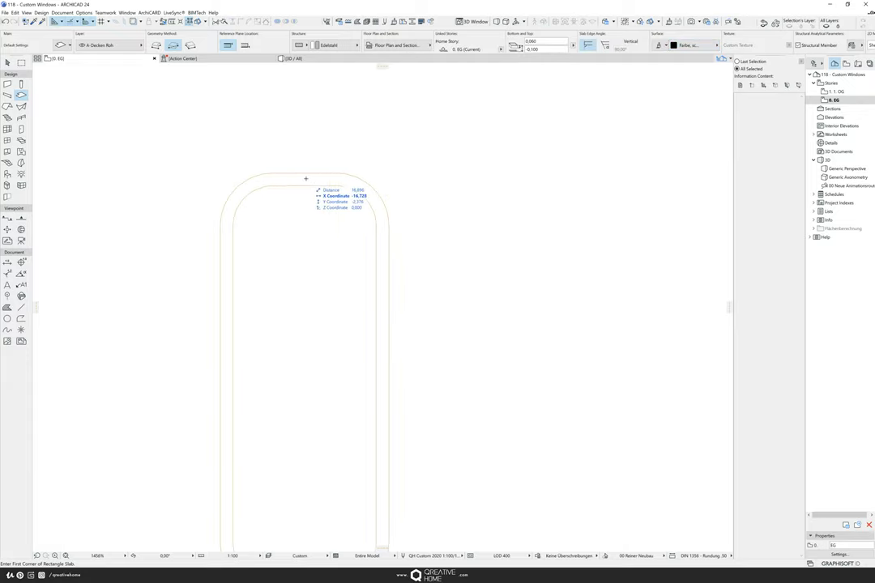
key(space)
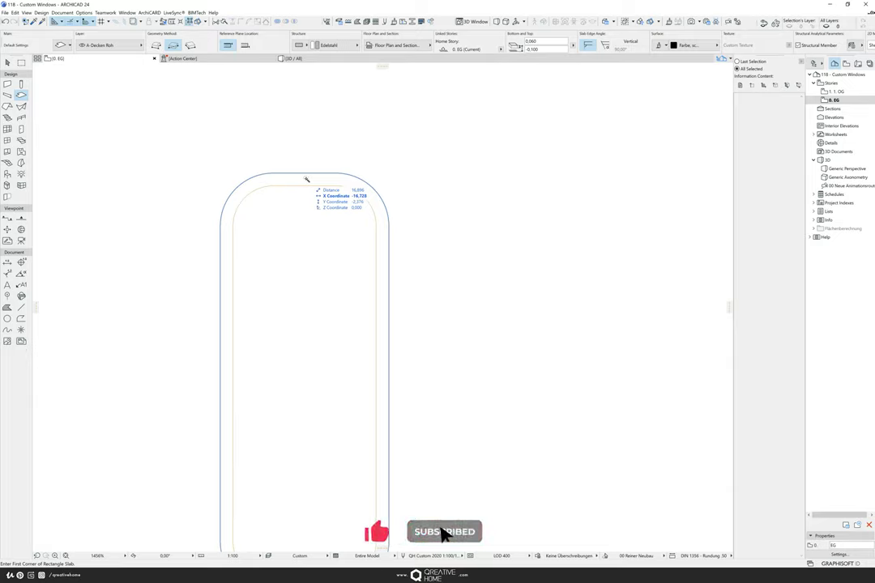
click(307, 179)
key(Escape)
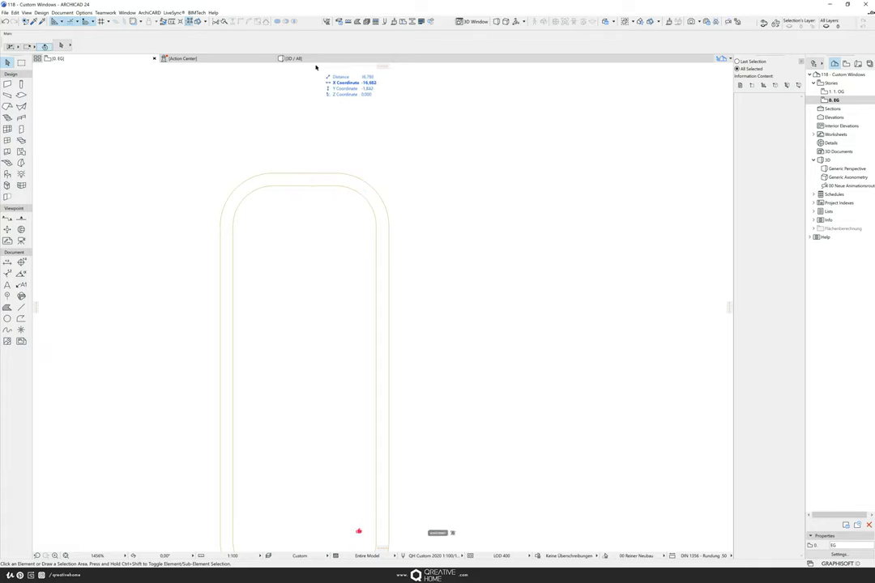
click(312, 59)
mouse_move(405, 362)
shift+middle_down()
mouse_move(445, 342)
mouse_move(412, 347)
shift+middle_up()
scroll(437, 368, up, 5)
click(440, 370)
key(Escape)
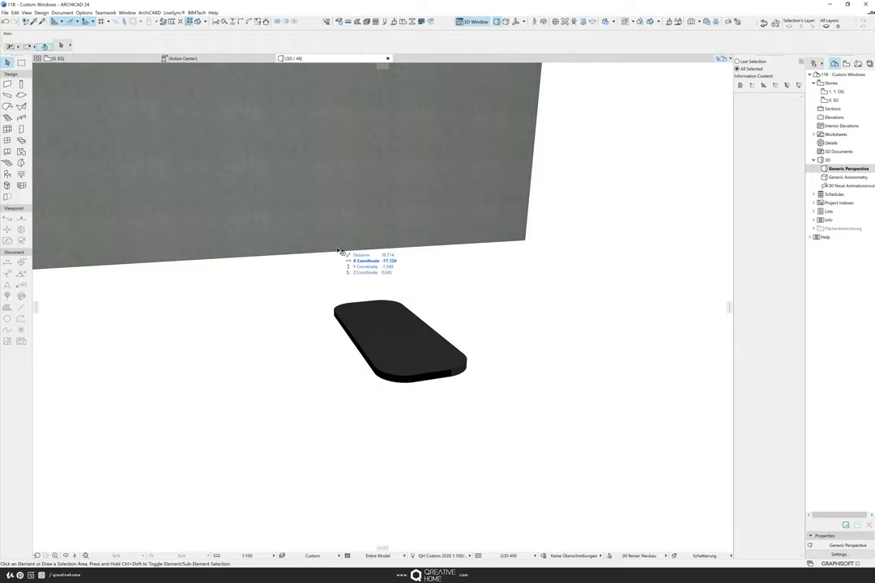
Step: On the floor plan, subtract the inner rounded outline from the slab to form a hollow window frame
click(101, 59)
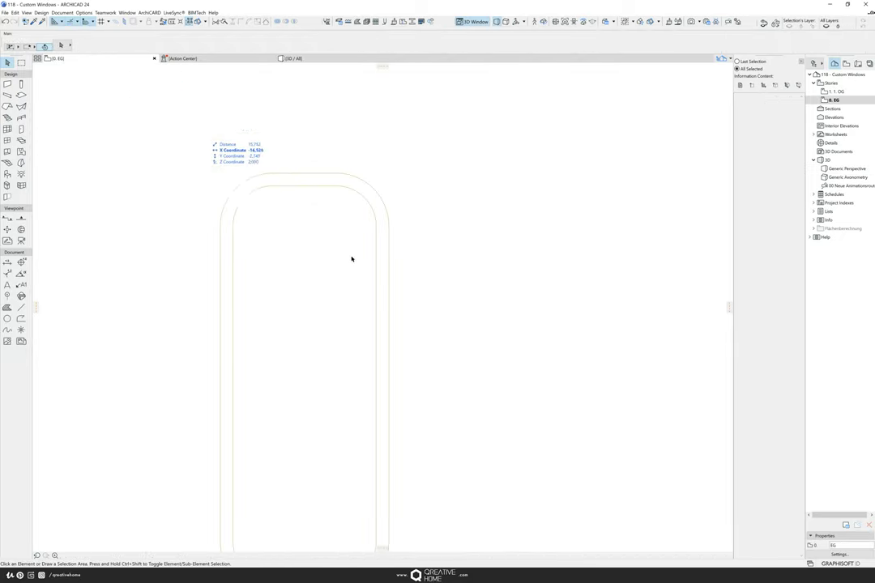
click(324, 175)
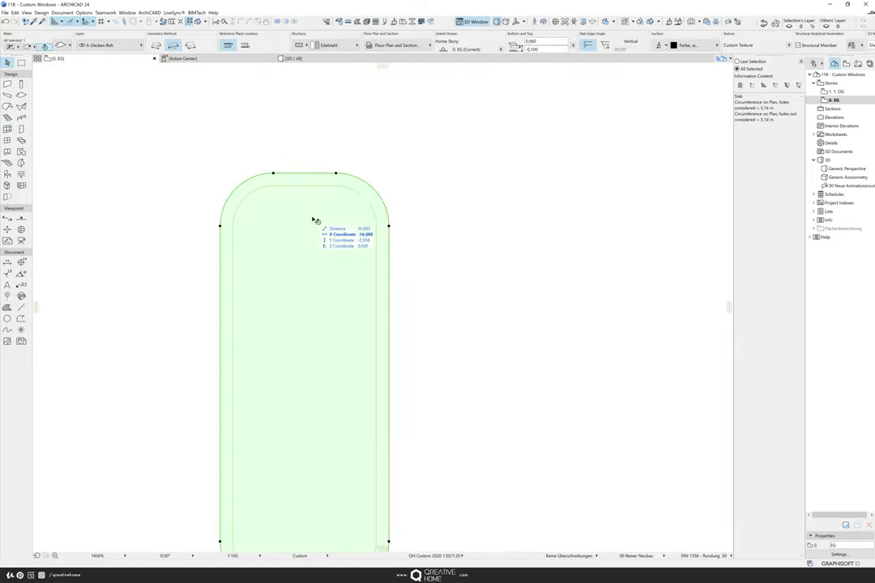
scroll(312, 219, down, 2)
middle_drag(313, 218, 327, 205)
scroll(320, 177, up, 1)
click(321, 173)
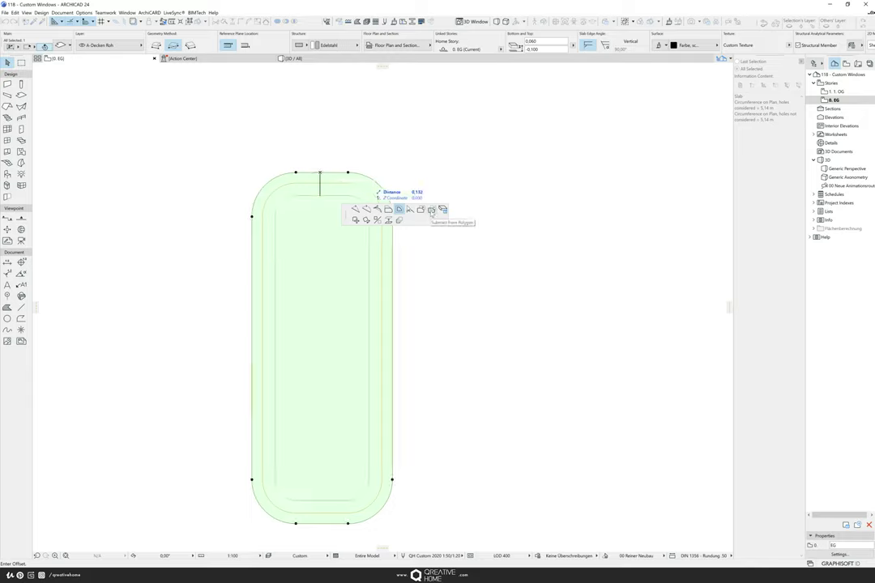
click(431, 209)
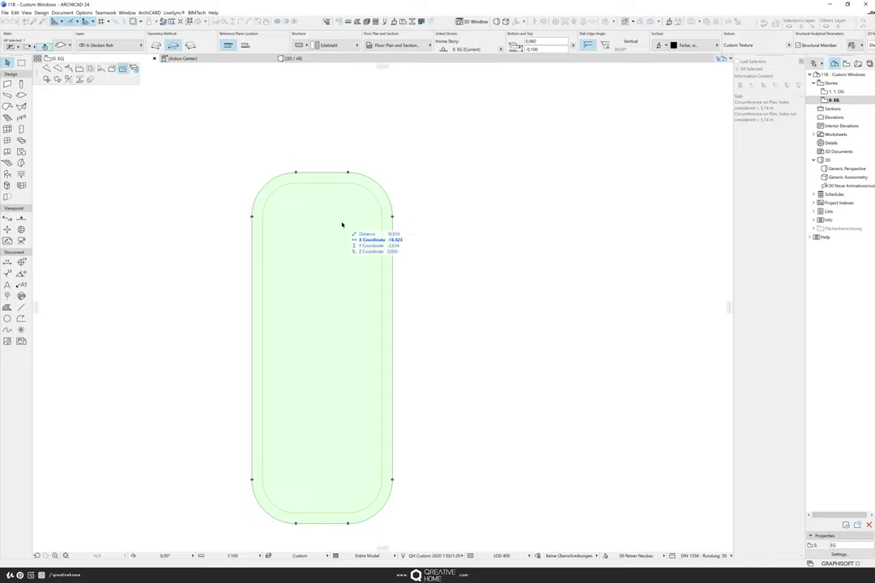
key(space)
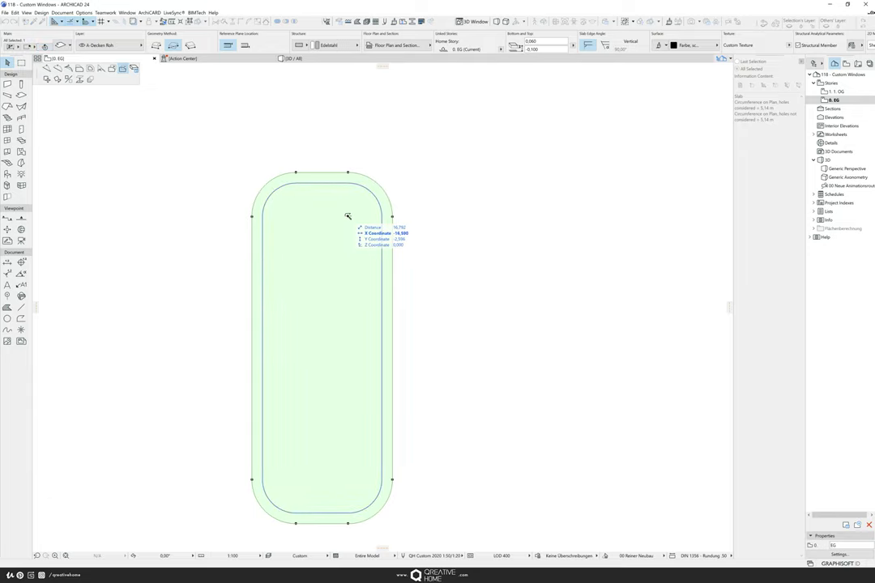
click(348, 217)
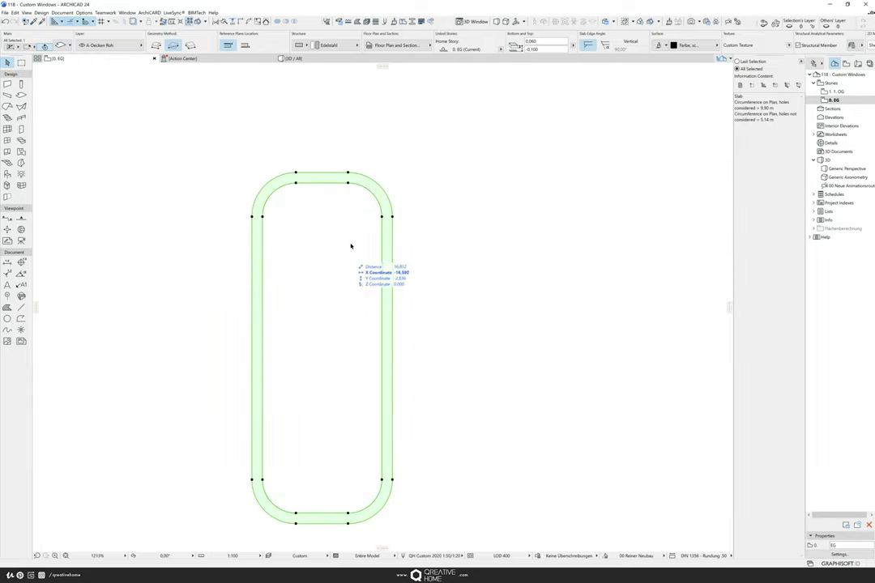
middle_drag(331, 222, 319, 224)
key(Escape)
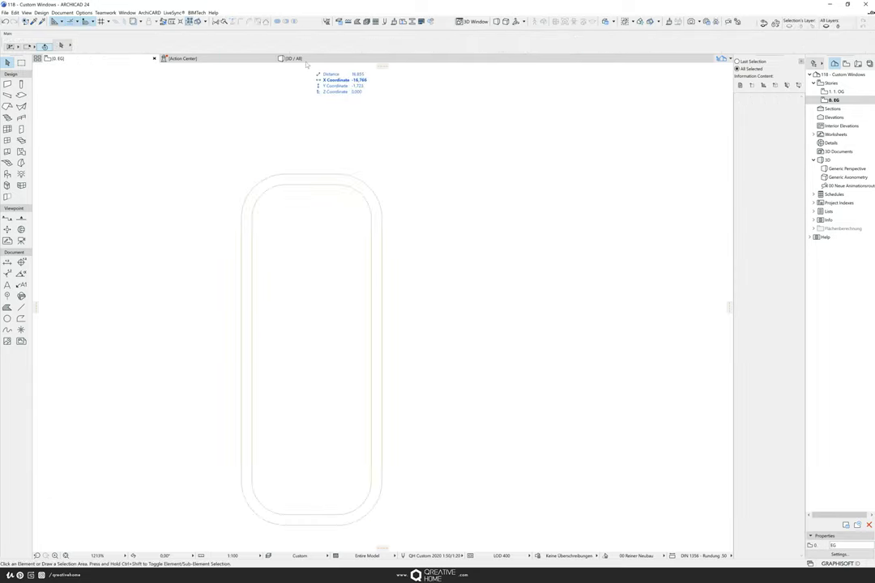
Step: Examine the hollow rounded slab frame from different angles in the 3D window
click(303, 60)
scroll(416, 334, up, 3)
scroll(419, 359, up, 2)
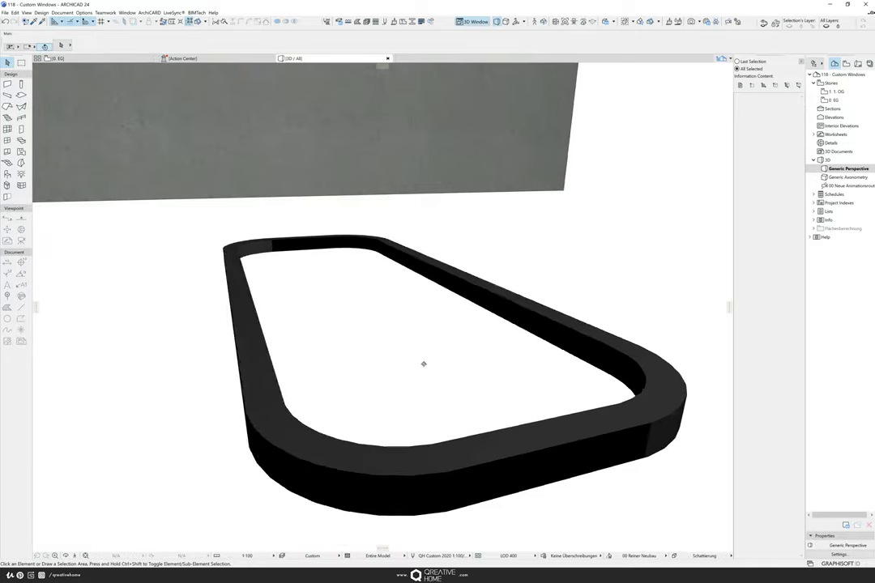
shift+middle_drag(424, 363, 472, 396)
scroll(472, 396, down, 2)
scroll(475, 345, up, 1)
scroll(452, 295, down, 2)
middle_drag(452, 295, 406, 326)
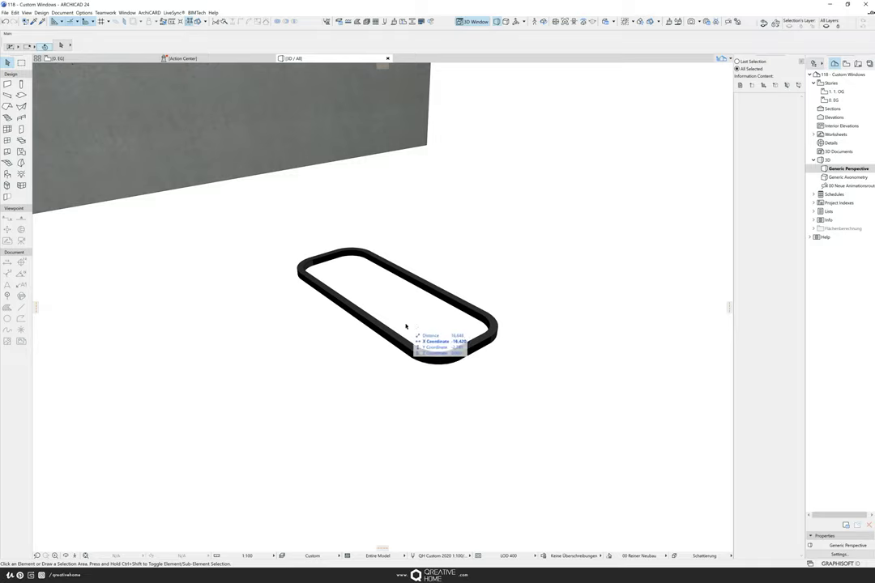
Step: Try to fill the frame's opening with a matching slab traced from its inner edge using the Magic Wand
scroll(445, 295, up, 5)
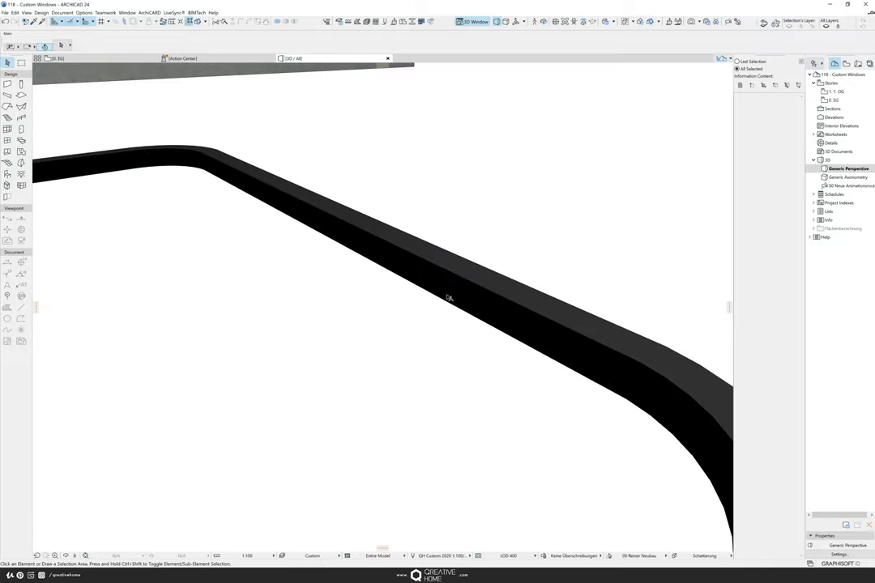
scroll(445, 295, down, 5)
scroll(446, 294, up, 1)
click(443, 290)
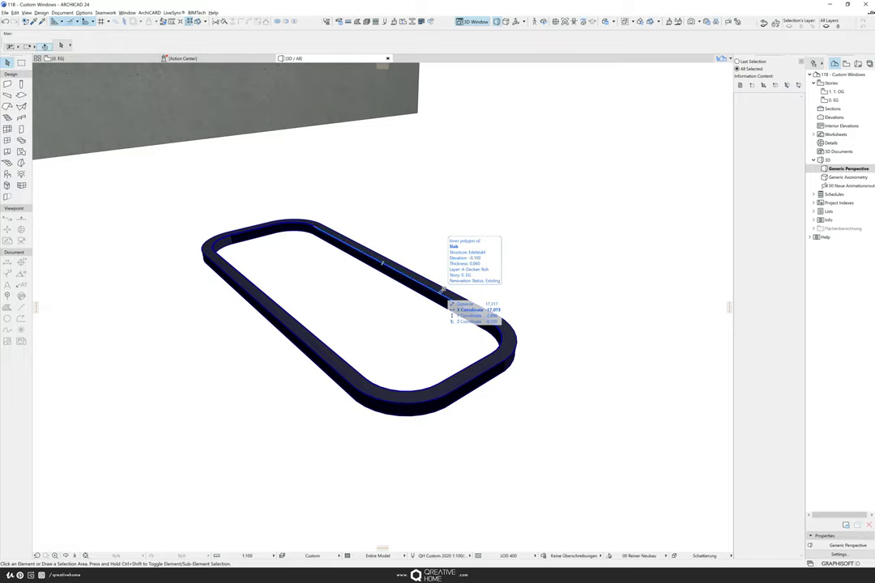
alt+click(443, 290)
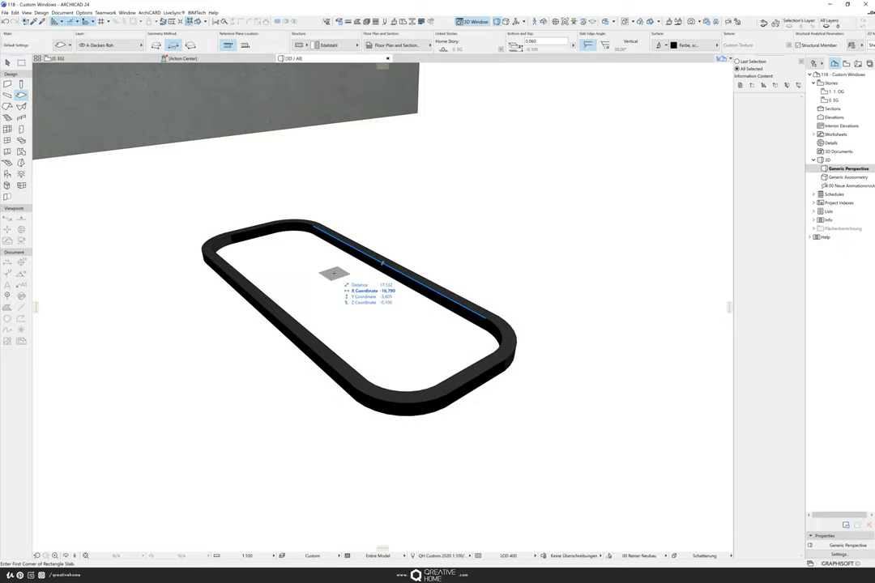
click(408, 280)
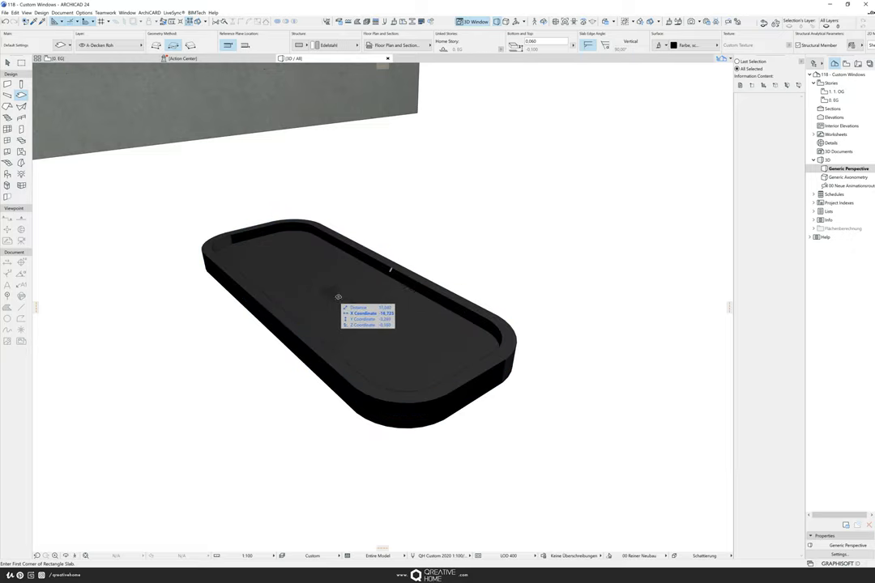
key(Escape)
shift+middle_drag(397, 319, 350, 285)
click(361, 285)
click(351, 285)
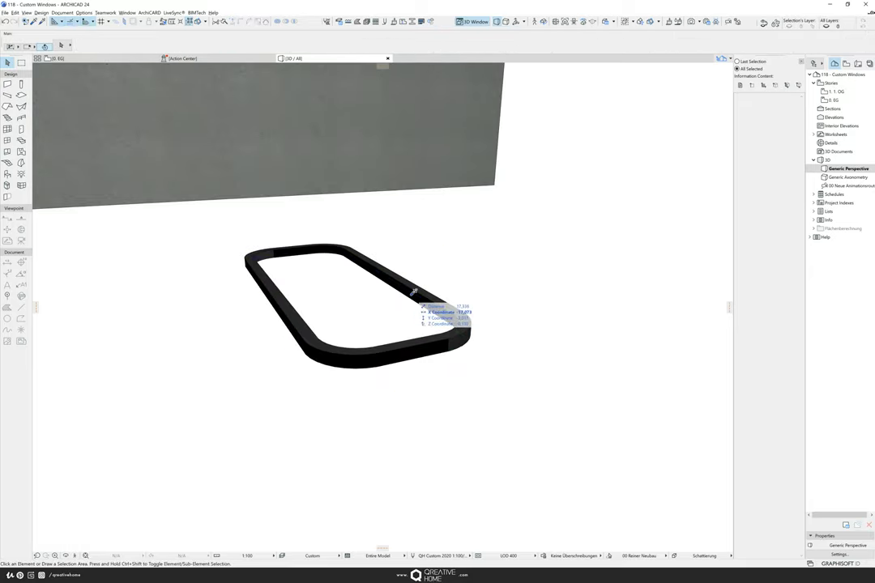
Step: Pick up the frame slab's settings and create an infill slab from the upper inner outline with the Magic Wand
alt+click(414, 284)
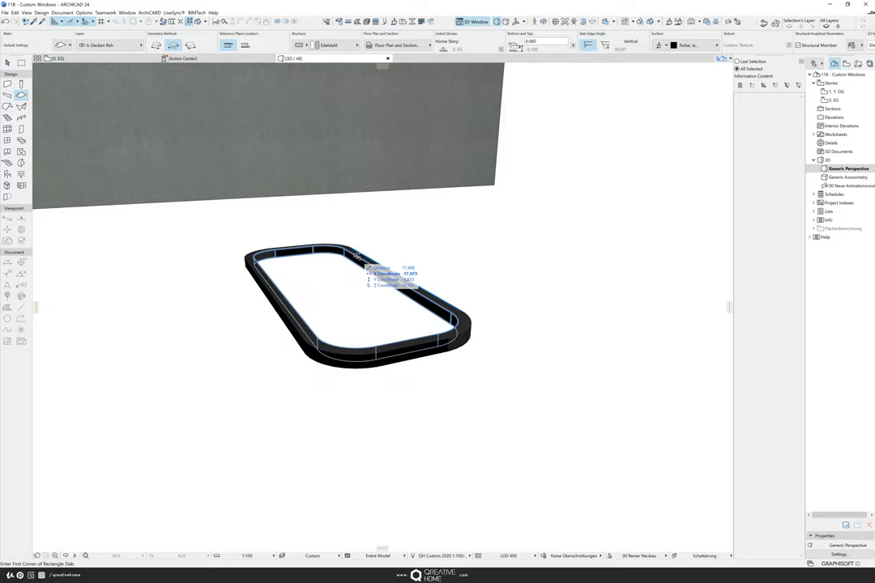
click(357, 256)
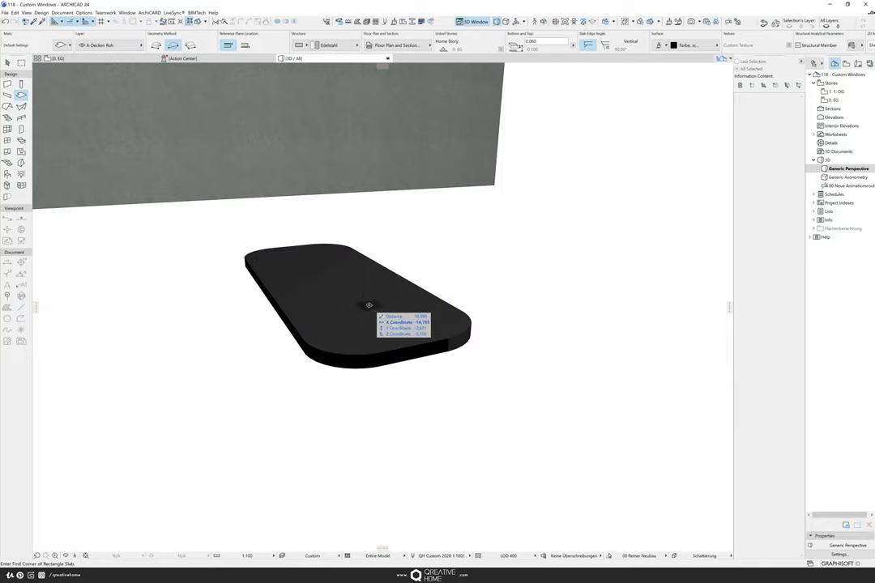
key(Escape)
Step: Set the thickness of the infill slab inside the frame to 0,030 m
click(361, 301)
shift+middle_drag(385, 313, 375, 349)
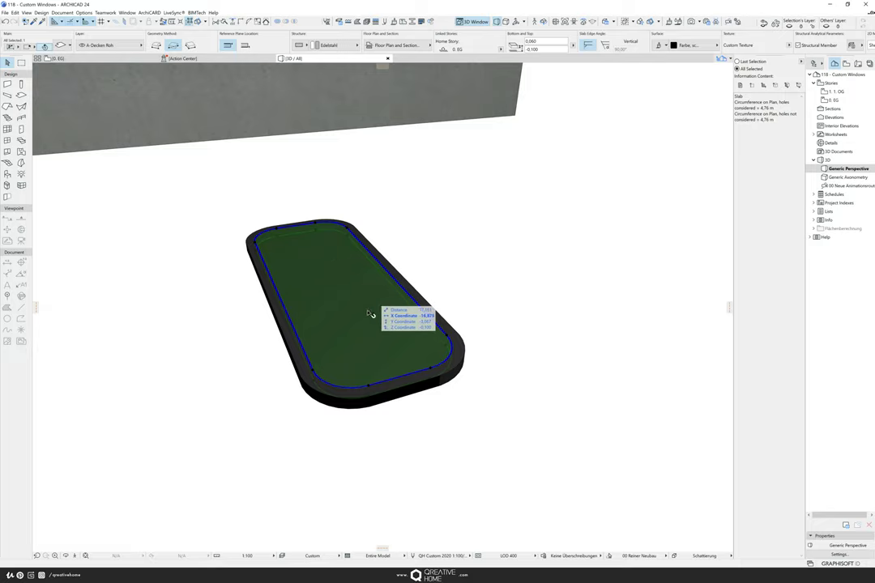
scroll(371, 316, up, 4)
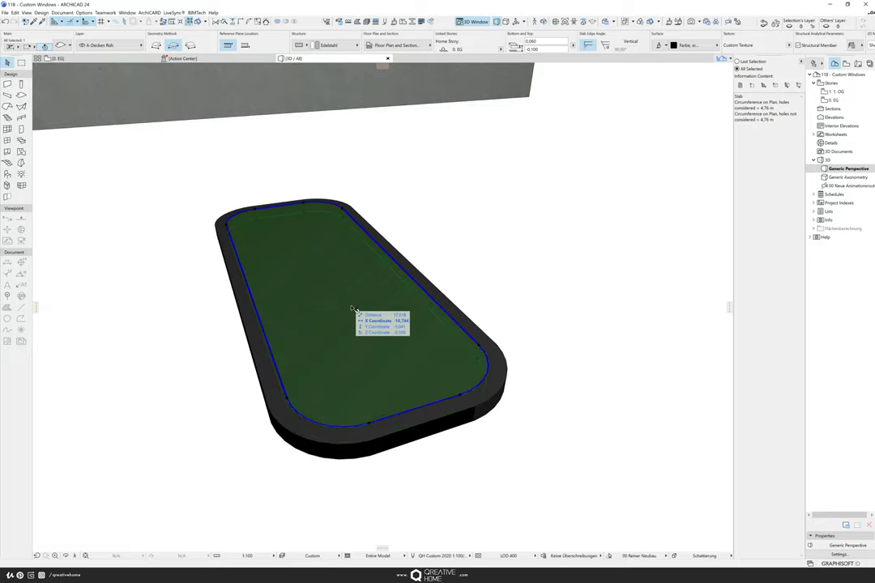
middle_drag(352, 298, 356, 306)
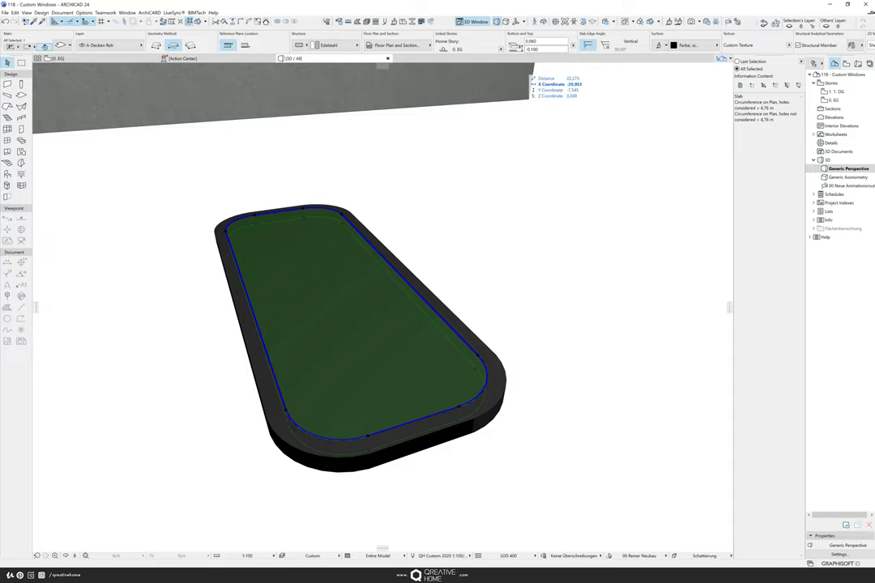
drag(539, 41, 532, 42)
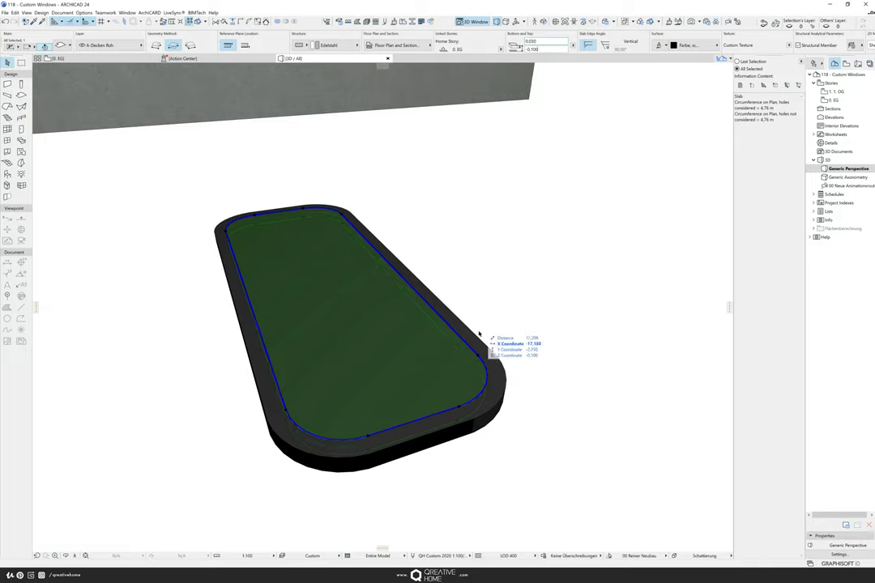
Step: Move the infill slab vertically down by 0,015 m within the frame
key(ctrl+d)
click(481, 360)
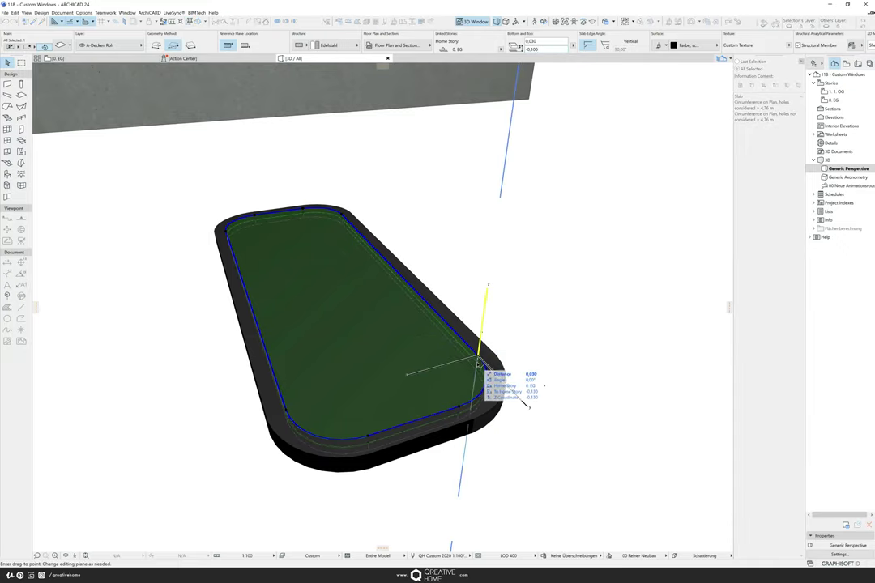
text(0,015)
key(Return)
Step: Assign the building material Glas Normalglas and the surface Glas Normalglas to the infill slab
click(324, 281)
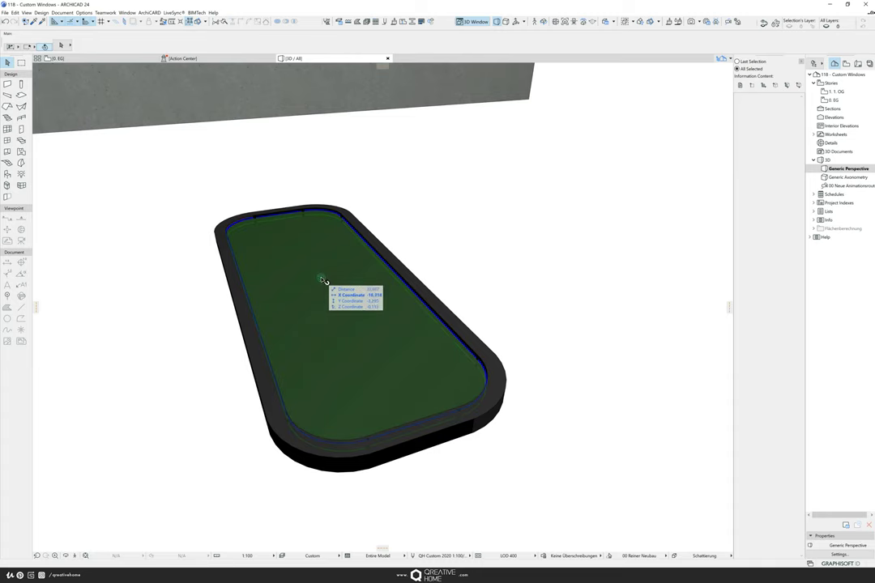
click(341, 45)
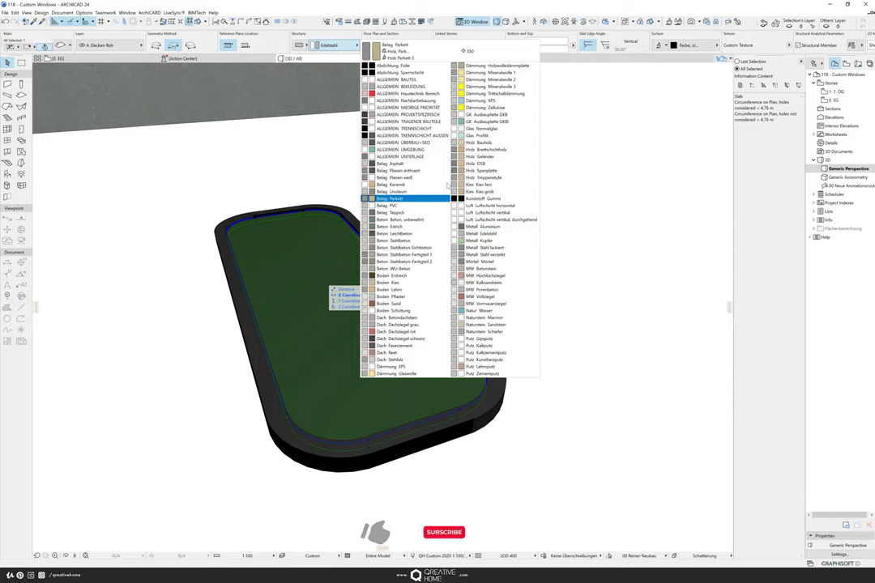
click(486, 128)
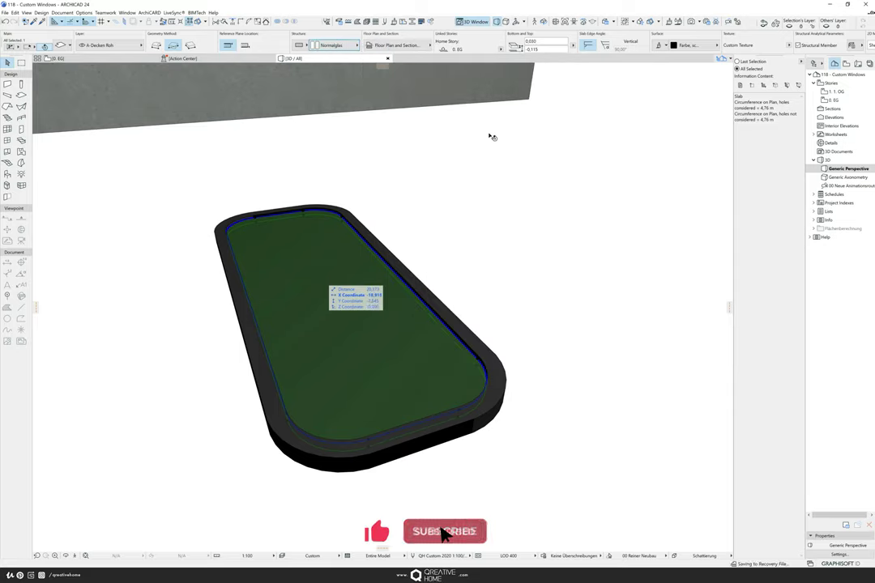
click(691, 46)
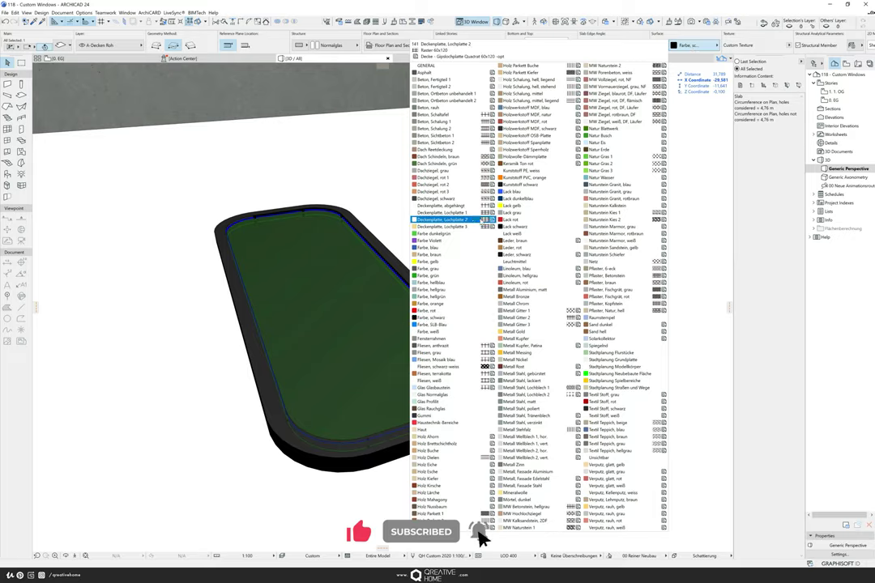
click(453, 395)
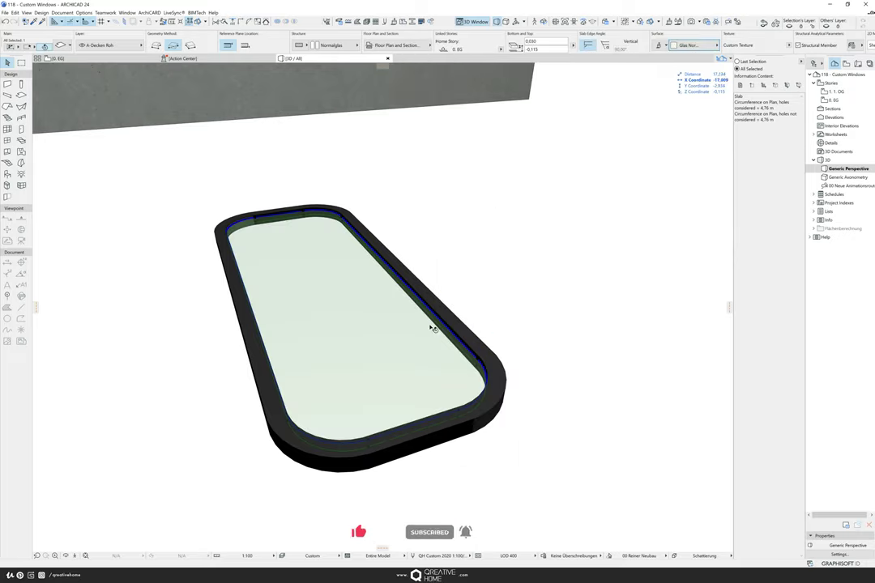
key(Escape)
Step: Examine the glazed rounded window beside the concrete wall from different angles in the 3D view
scroll(366, 305, down, 3)
shift+middle_drag(356, 303, 406, 333)
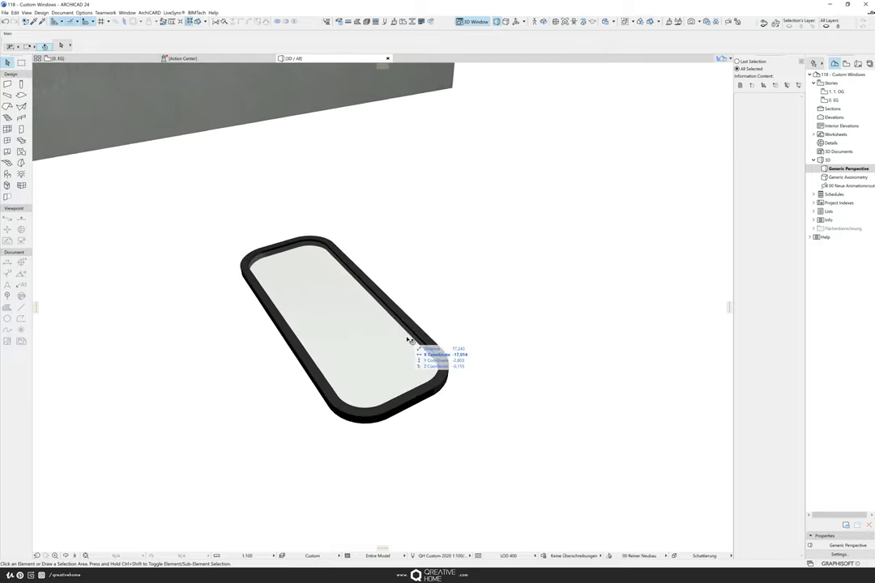
scroll(409, 339, down, 5)
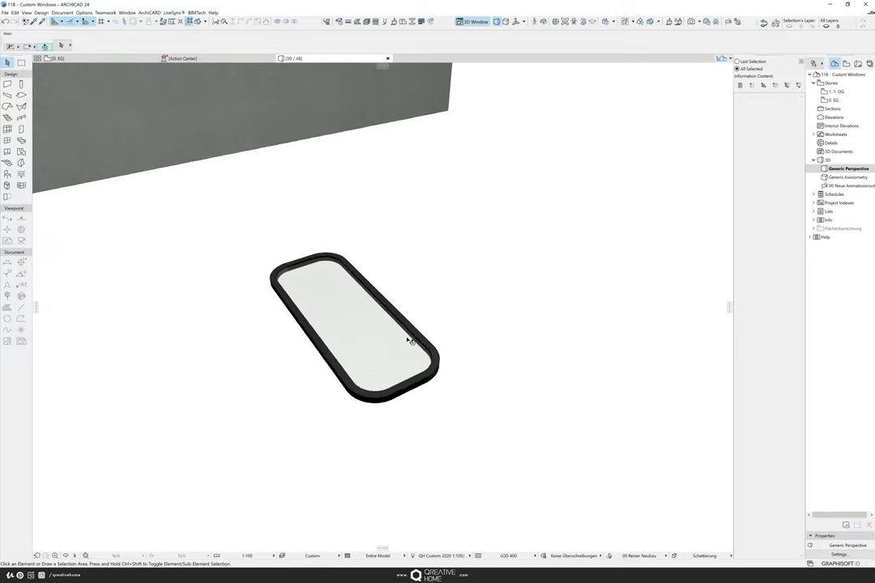
middle_drag(408, 332, 411, 347)
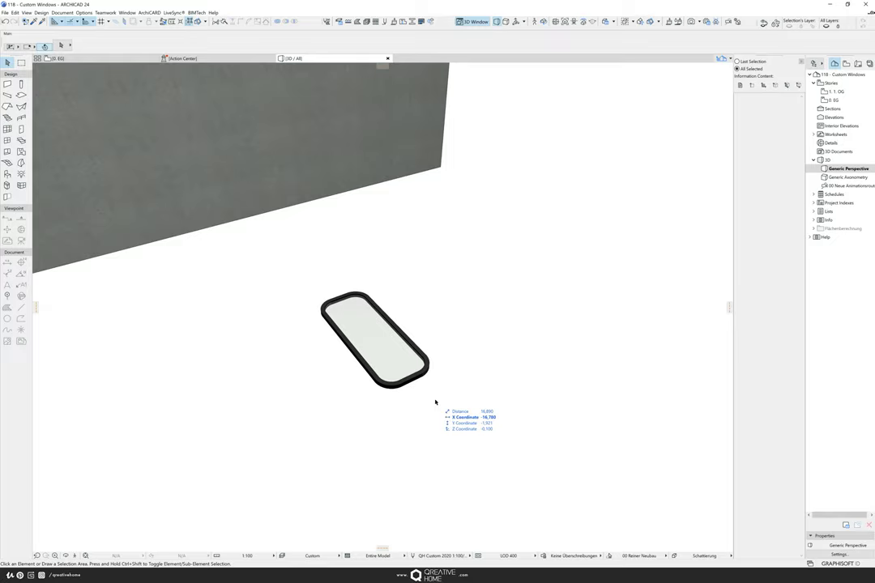
middle_drag(401, 344, 415, 385)
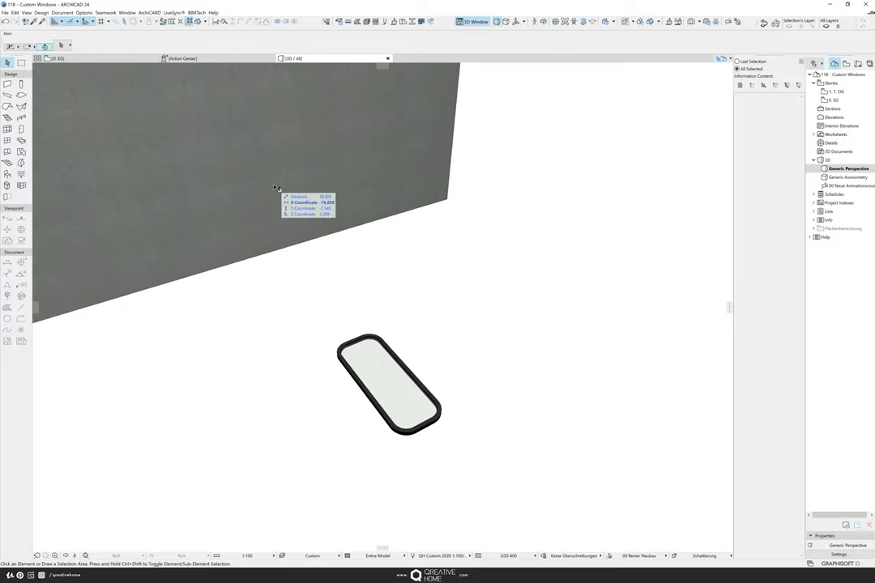
shift+middle_drag(275, 188, 253, 162)
middle_drag(351, 269, 334, 250)
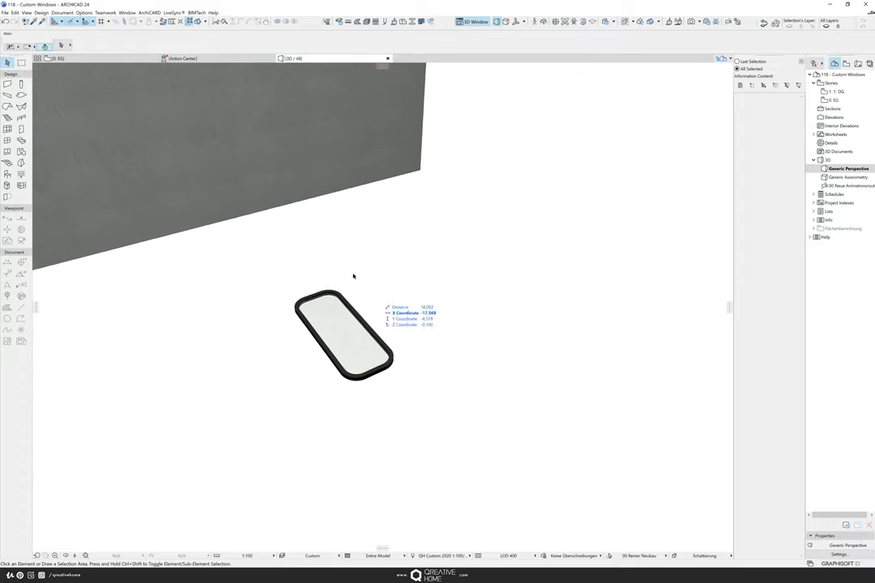
Step: Save the selected frame and glass slabs as a window, with the Horizontal Plane parallel to the wall plane
click(423, 403)
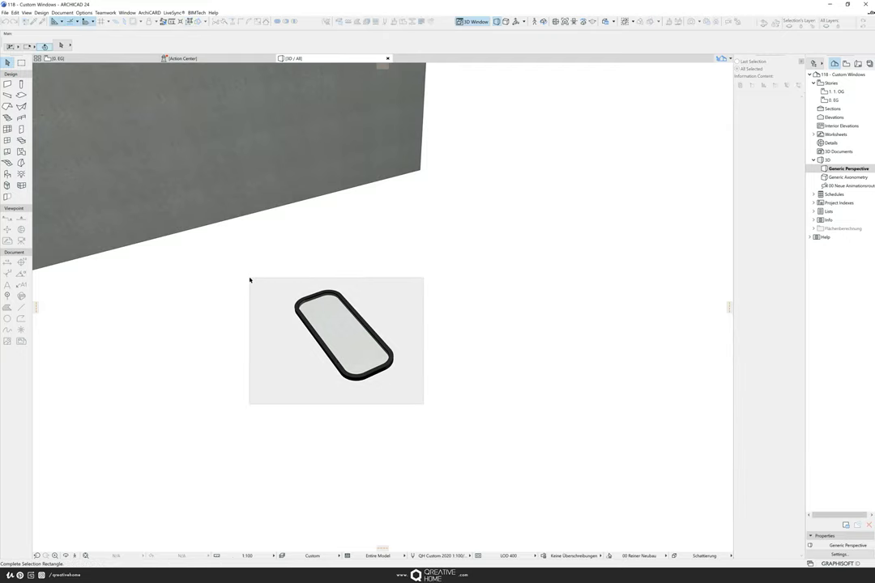
click(250, 279)
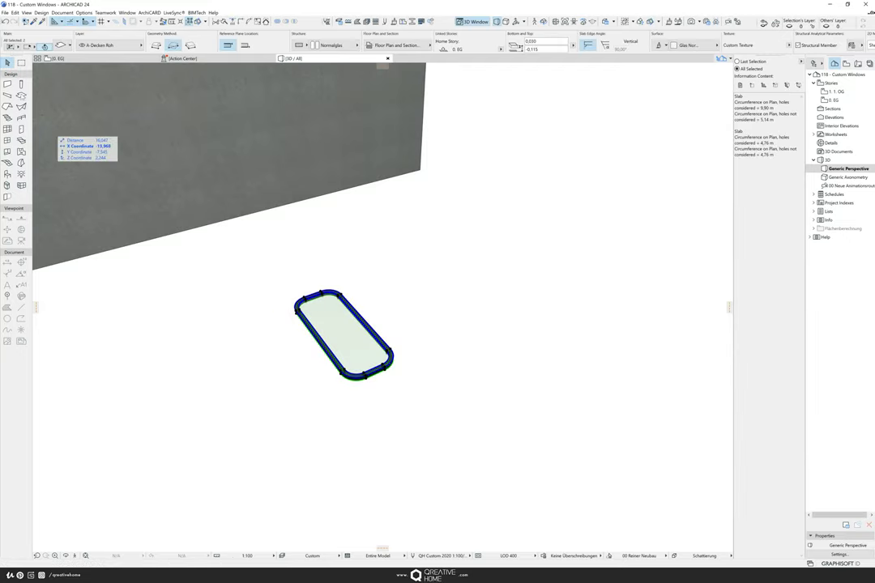
click(4, 13)
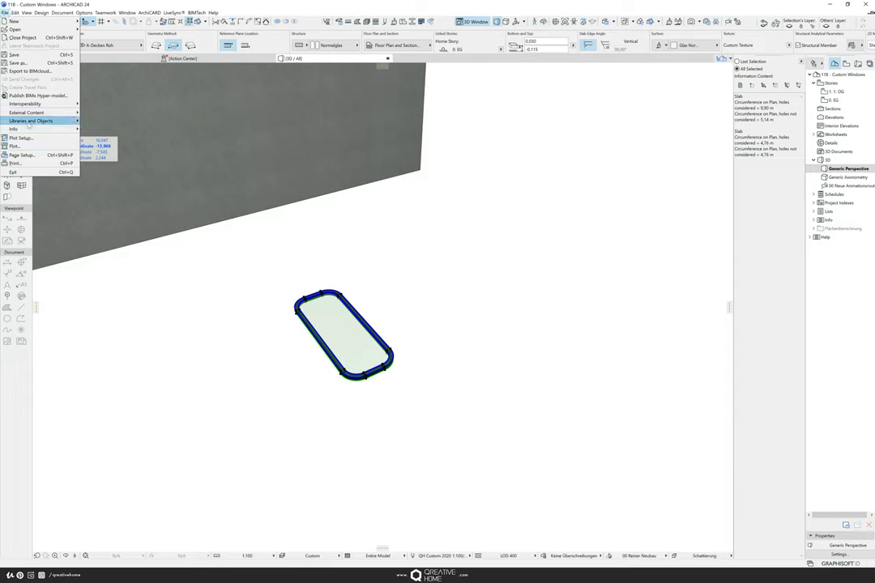
mouse_move(29, 124)
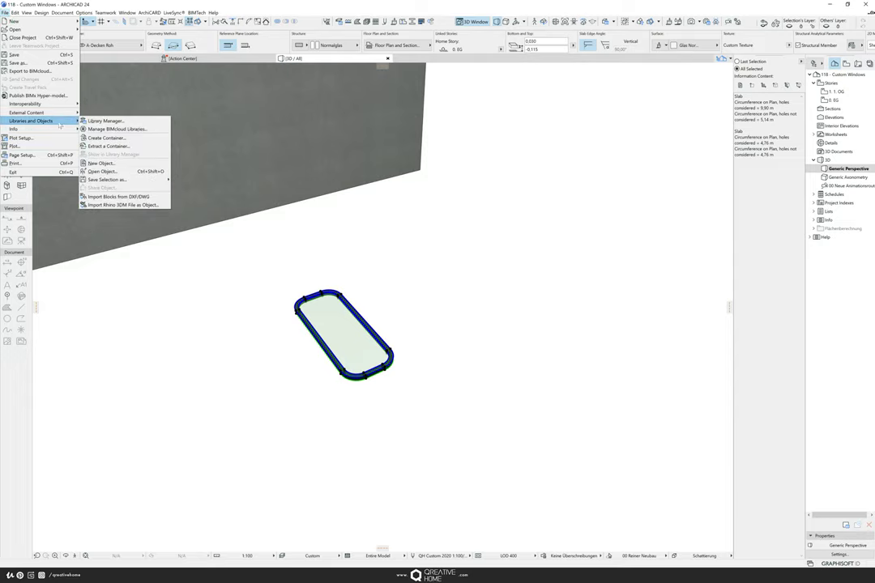
mouse_move(150, 180)
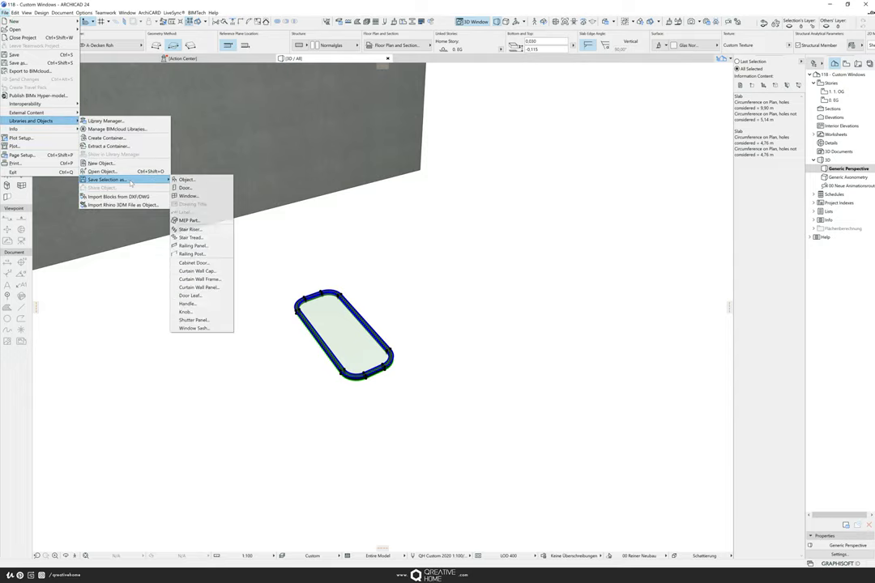
click(200, 198)
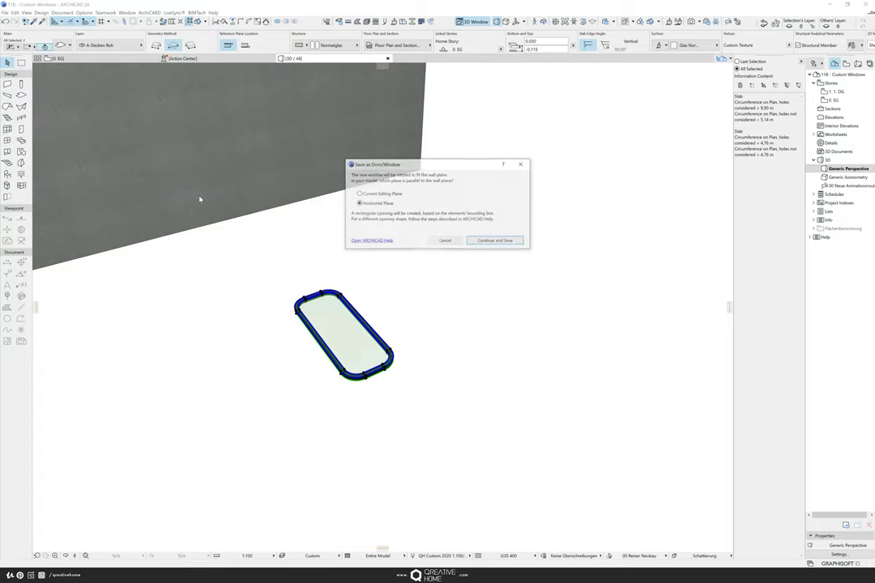
drag(376, 170, 390, 213)
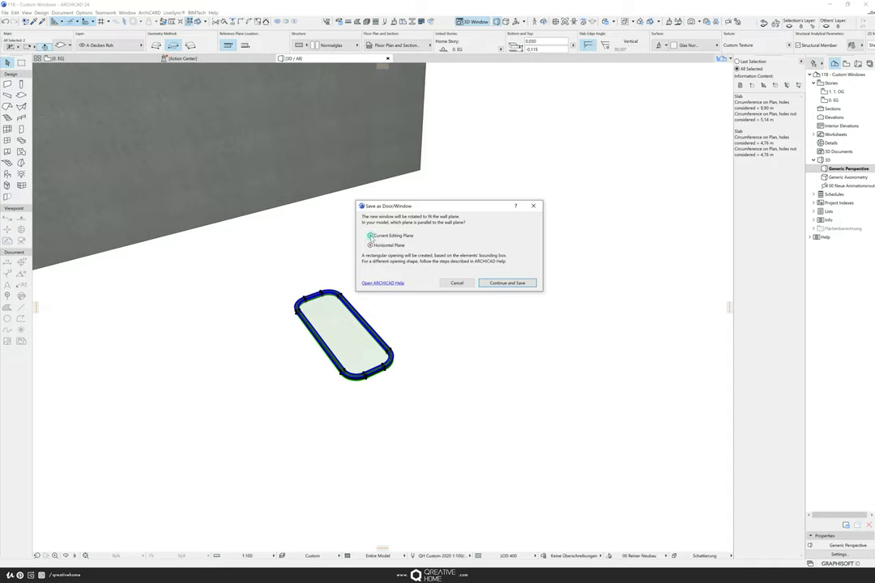
click(370, 235)
click(369, 245)
click(507, 283)
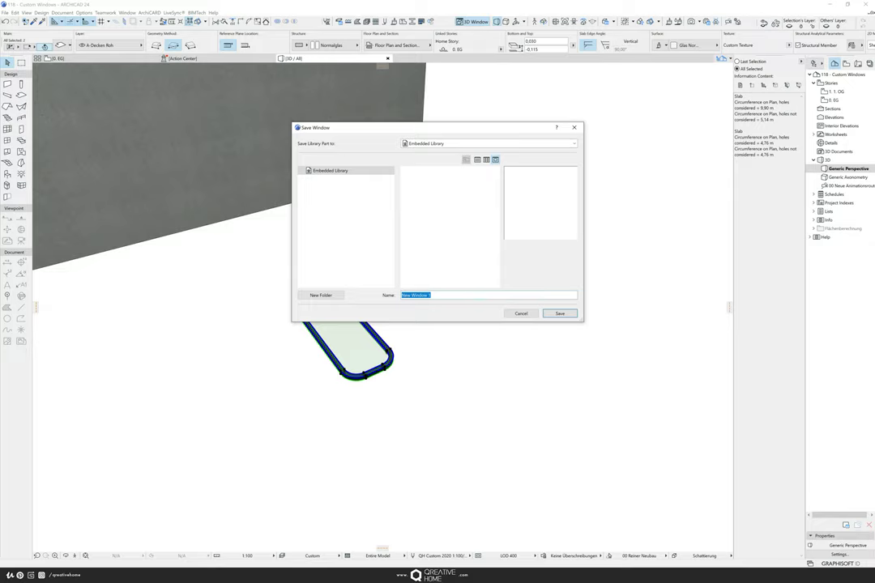
Step: Name the window SciFi Window 1, save it in the Embedded Library, and accept its basic settings
text(Scifi)
click(574, 316)
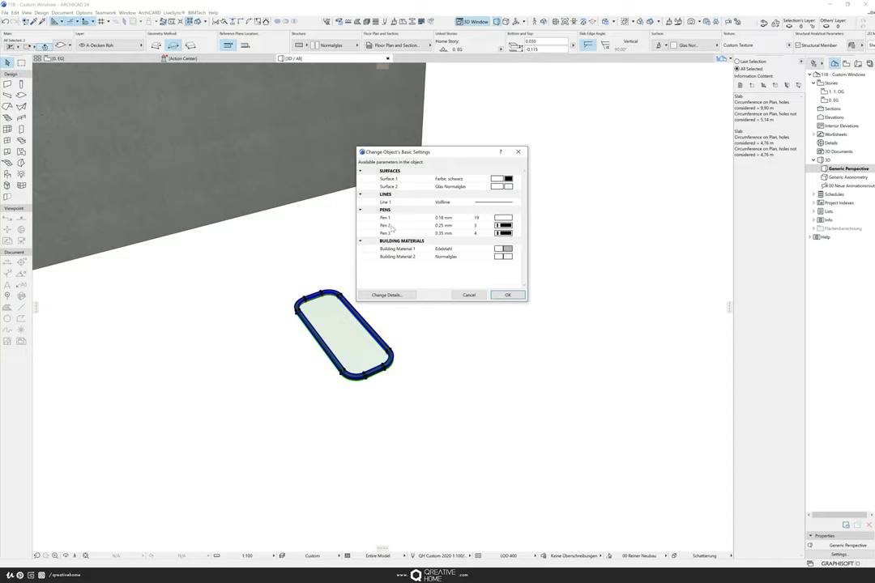
click(508, 295)
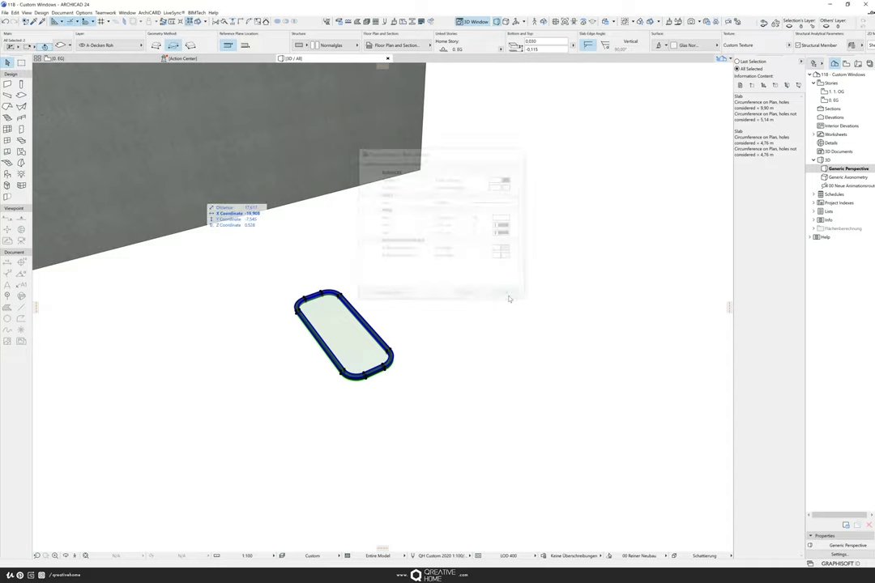
Step: Place the library window SciFi Window 1 in the concrete wall with the default window settings
middle_drag(361, 246, 444, 303)
click(398, 303)
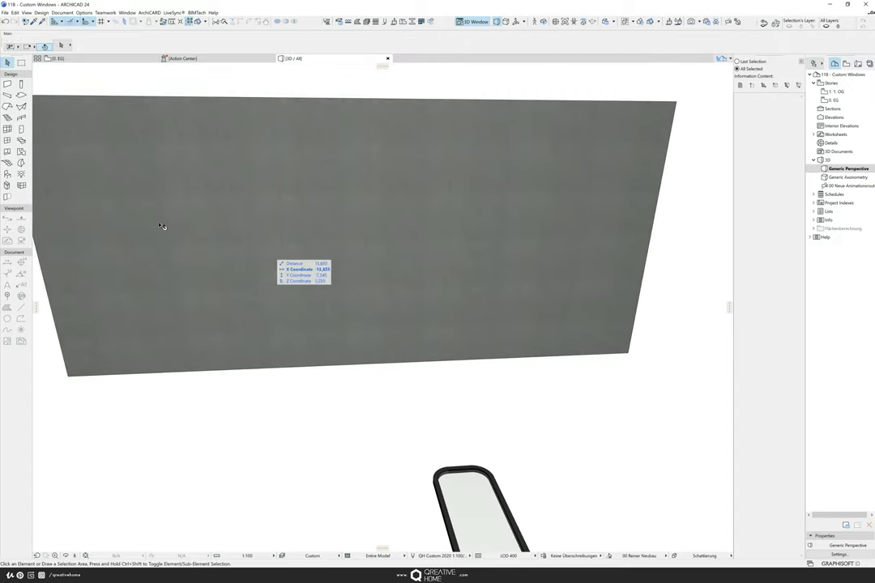
click(7, 140)
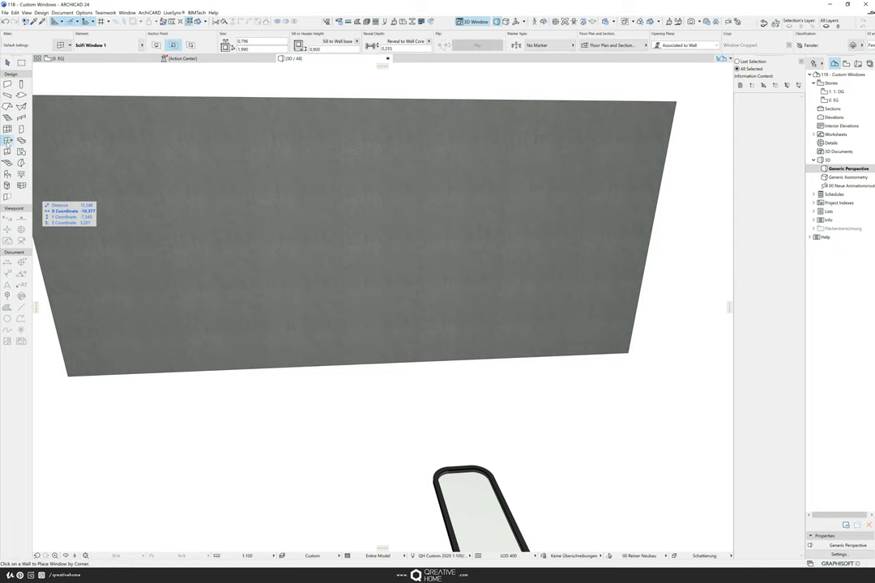
key(ctrl+t)
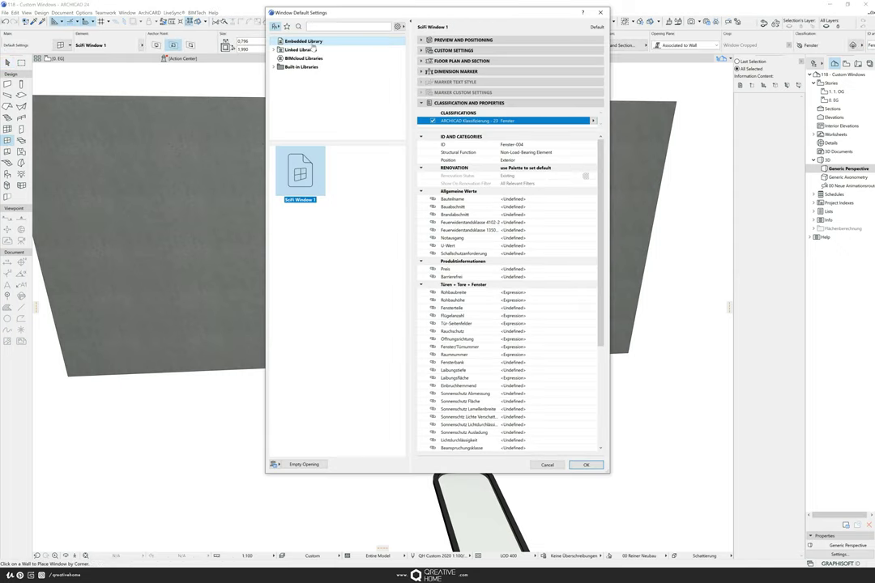
mouse_move(296, 190)
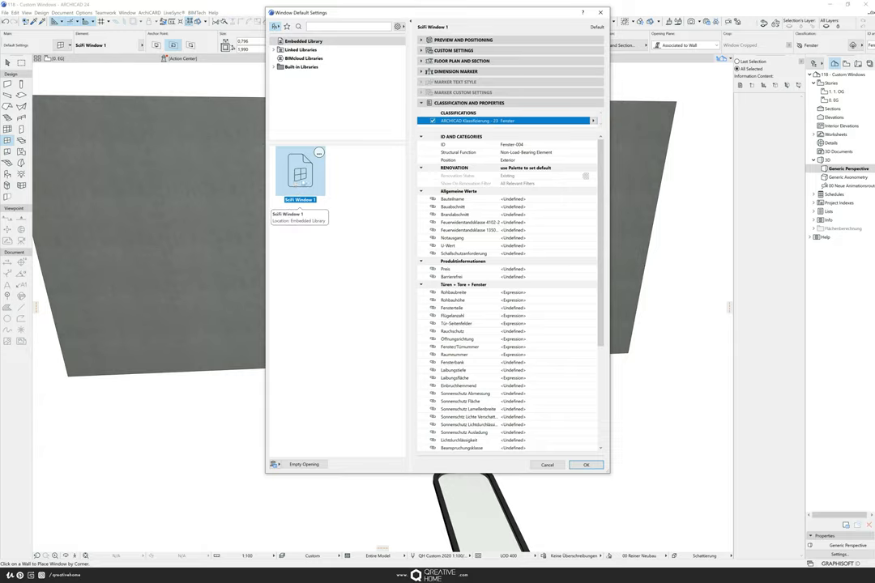
click(583, 465)
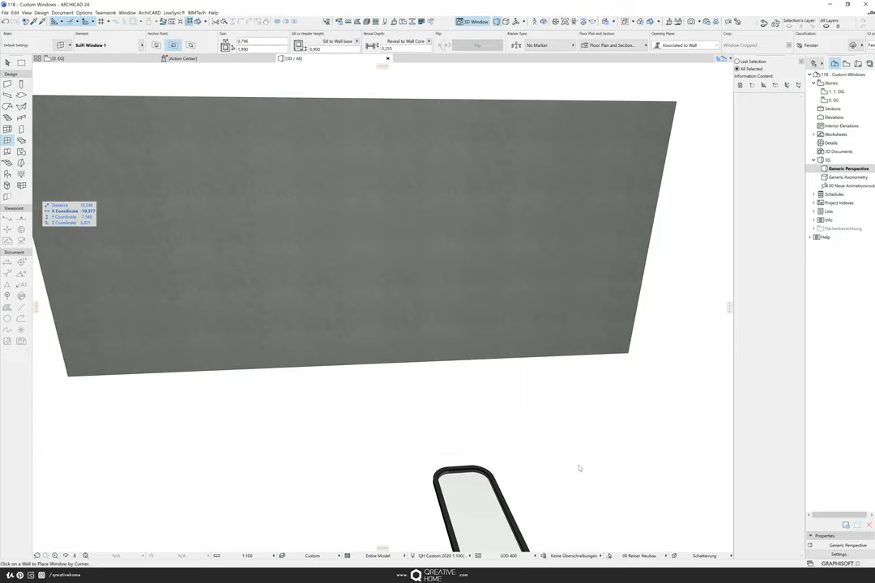
click(356, 318)
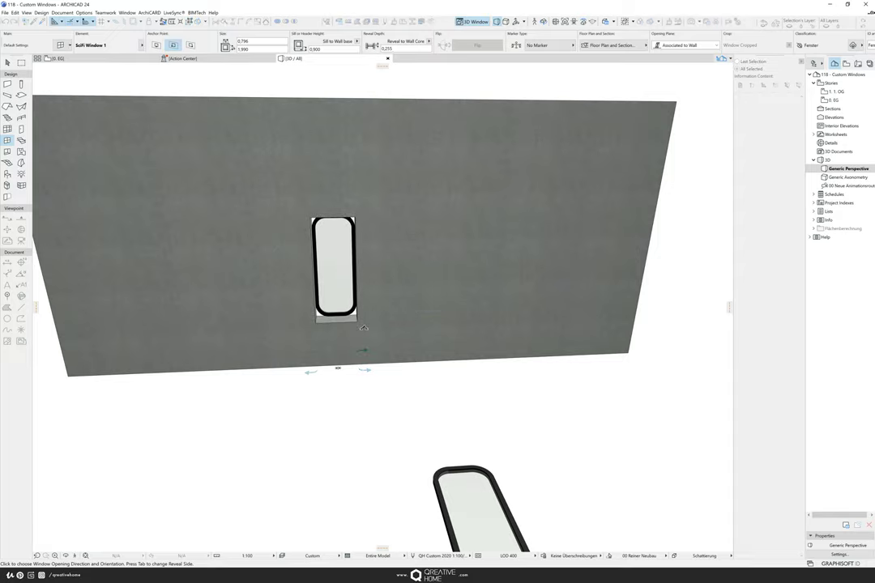
click(366, 303)
Step: Examine the placed window's frame corners and wall opening from different angles
shift+middle_drag(375, 347, 382, 327)
scroll(323, 316, up, 5)
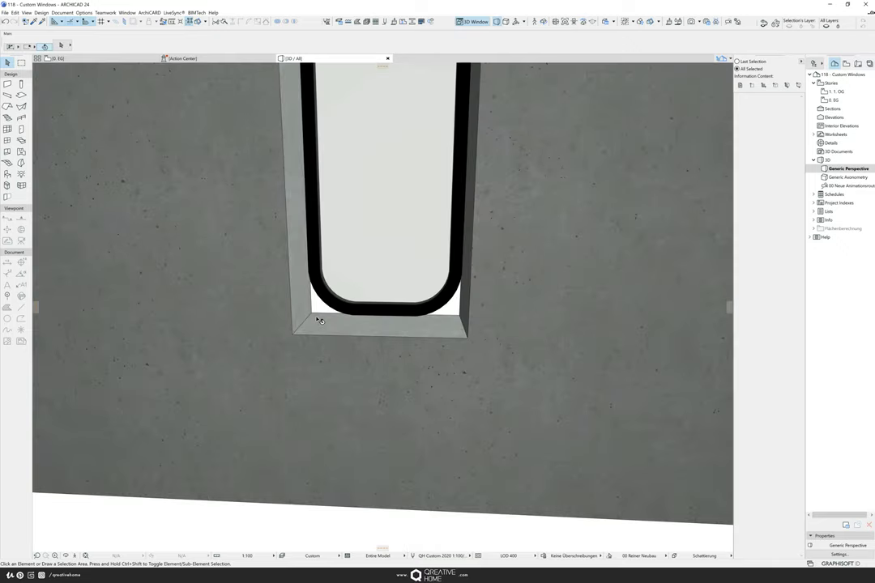
shift+middle_drag(314, 316, 430, 326)
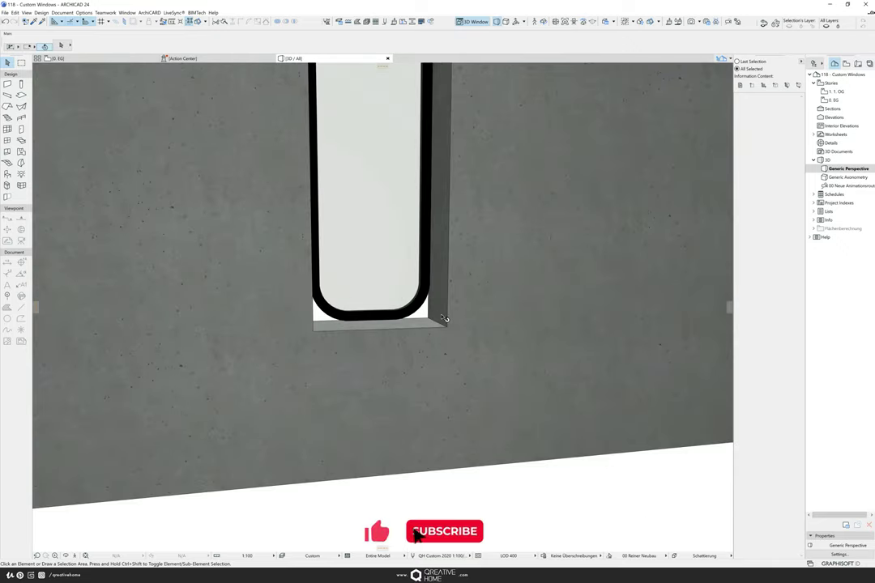
scroll(446, 320, down, 3)
middle_drag(479, 236, 469, 300)
scroll(429, 222, down, 1)
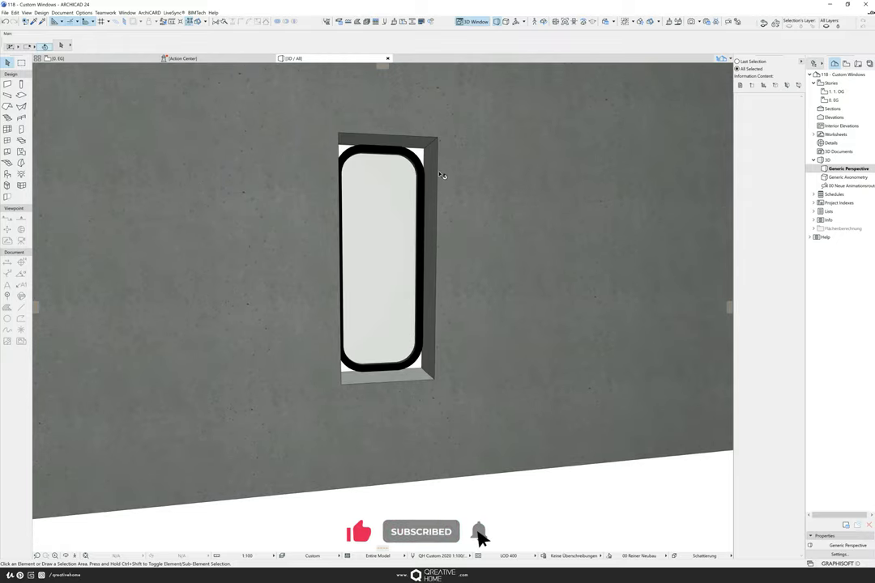
scroll(470, 283, down, 4)
shift+middle_drag(470, 331, 399, 320)
scroll(440, 436, up, 2)
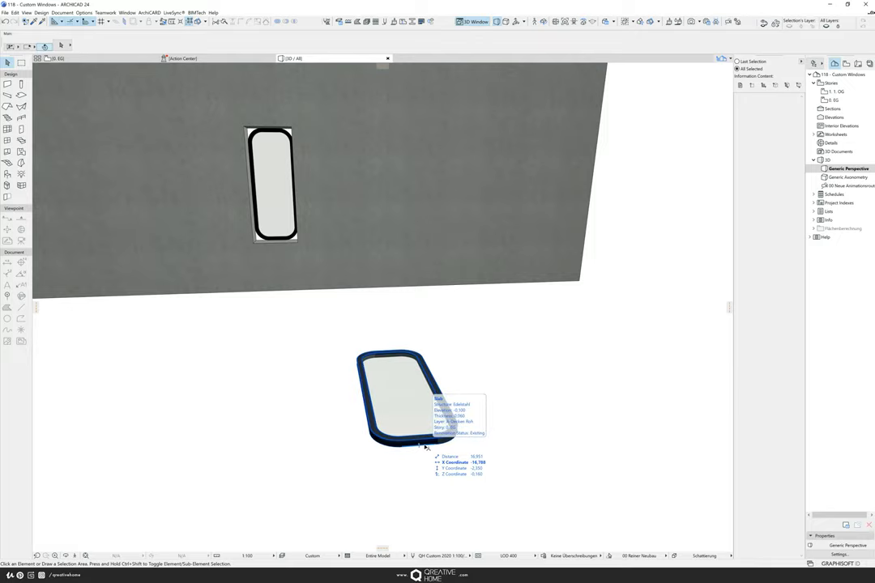
Step: Set the element ID of the loose window's black frame slab to wallhole
click(411, 445)
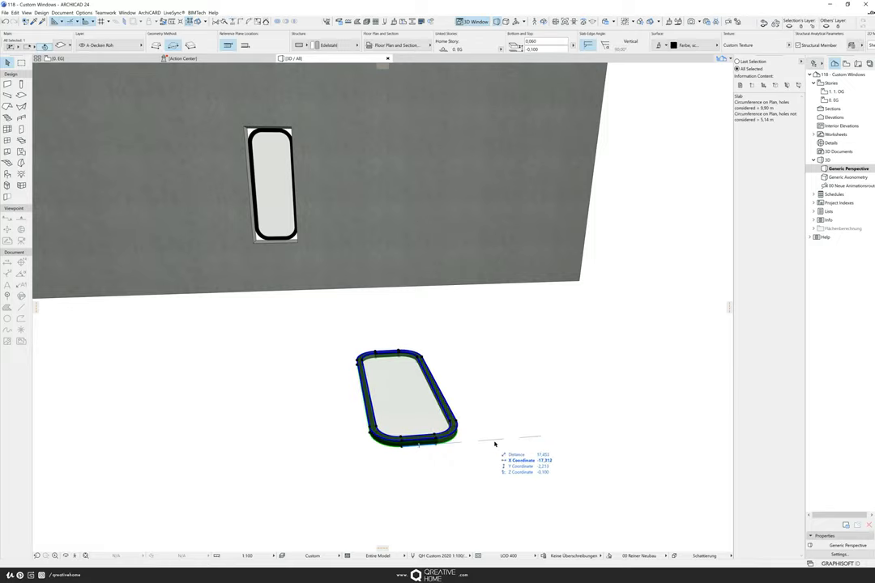
shift+middle_drag(495, 444, 512, 448)
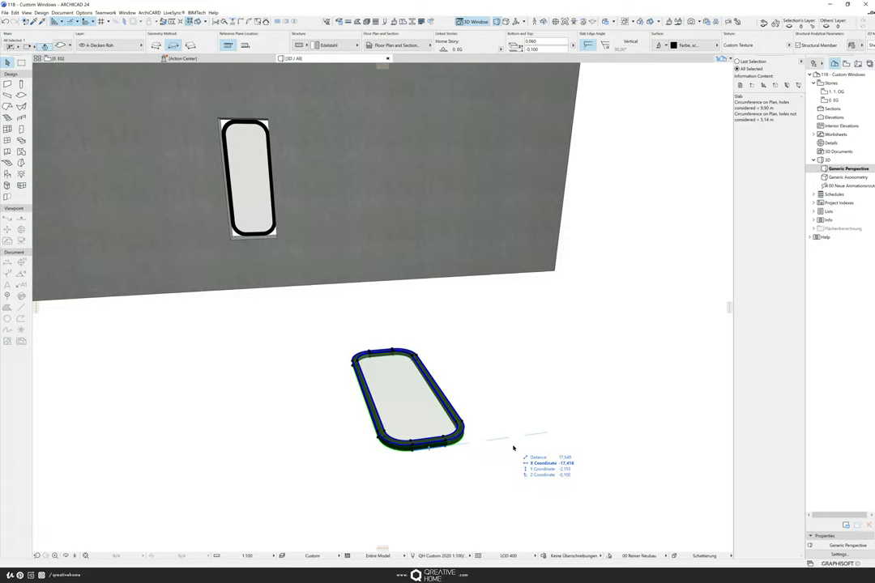
click(468, 414)
shift+middle_drag(469, 415, 470, 416)
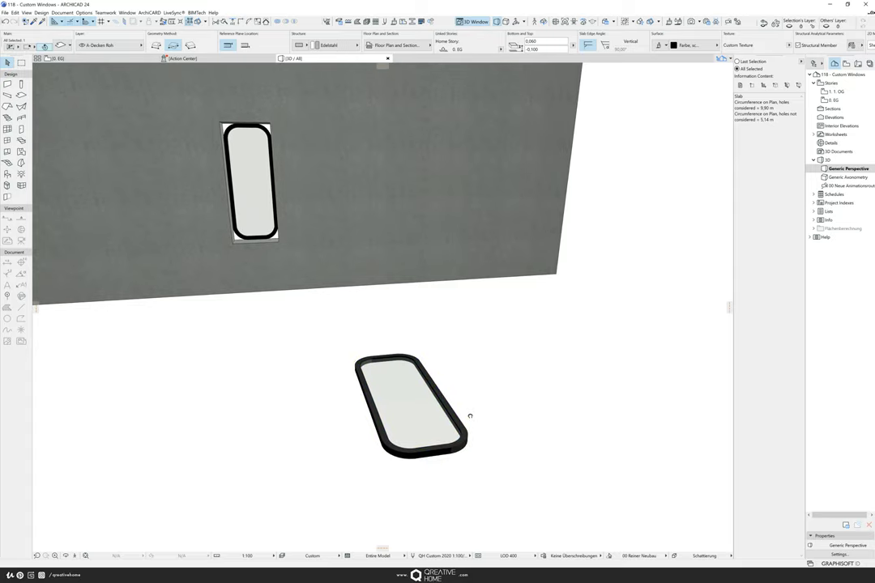
click(470, 417)
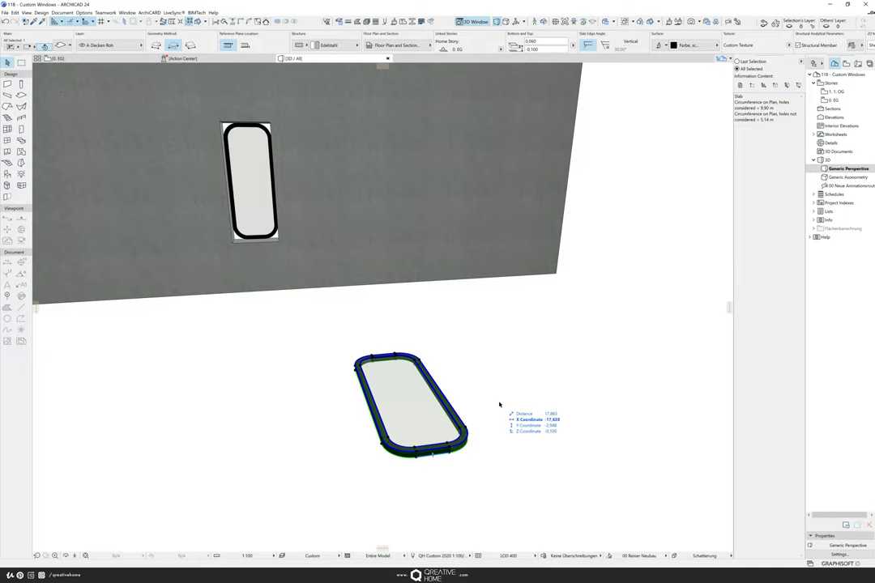
click(486, 405)
click(457, 415)
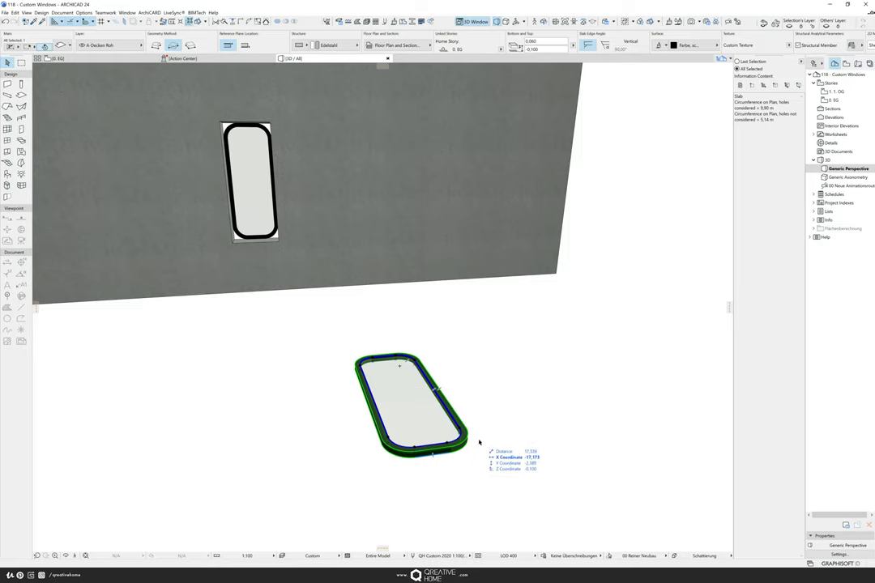
scroll(478, 442, up, 5)
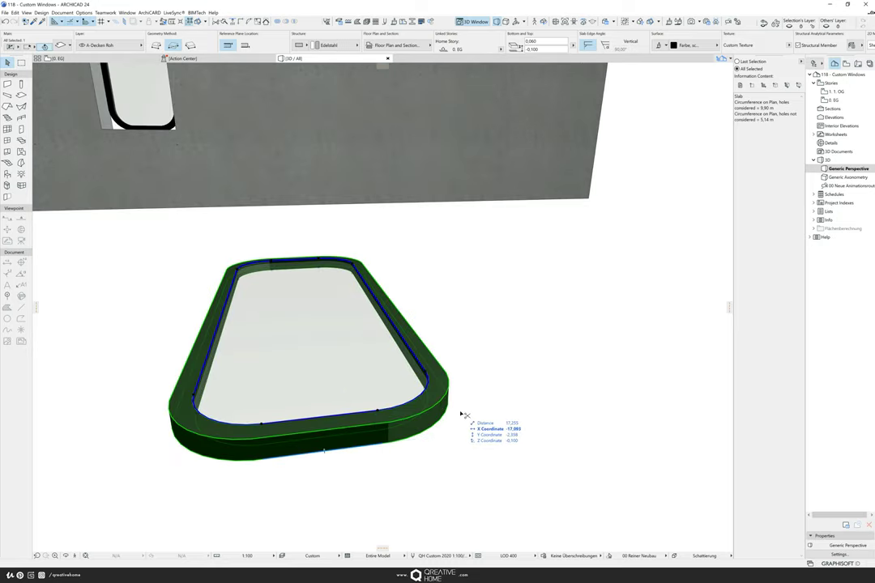
key(ctrl+t)
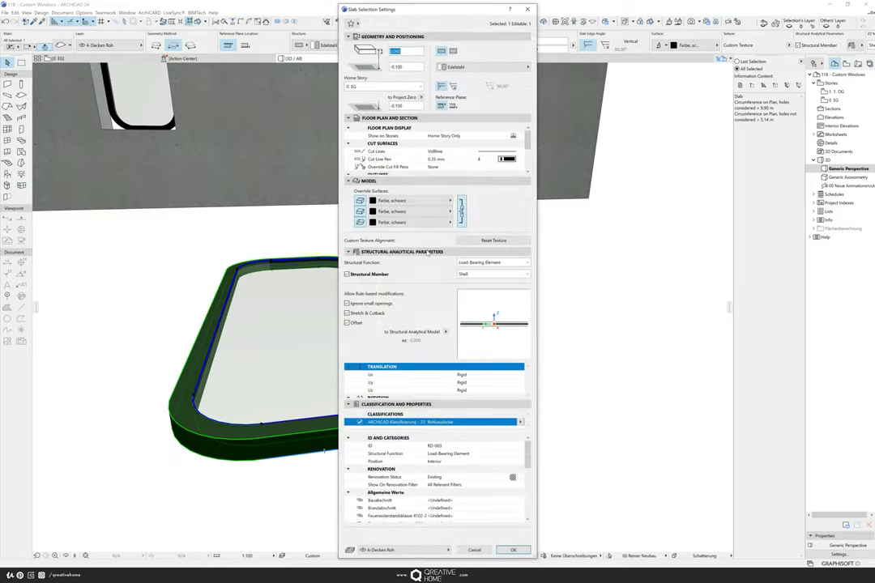
click(381, 117)
click(378, 36)
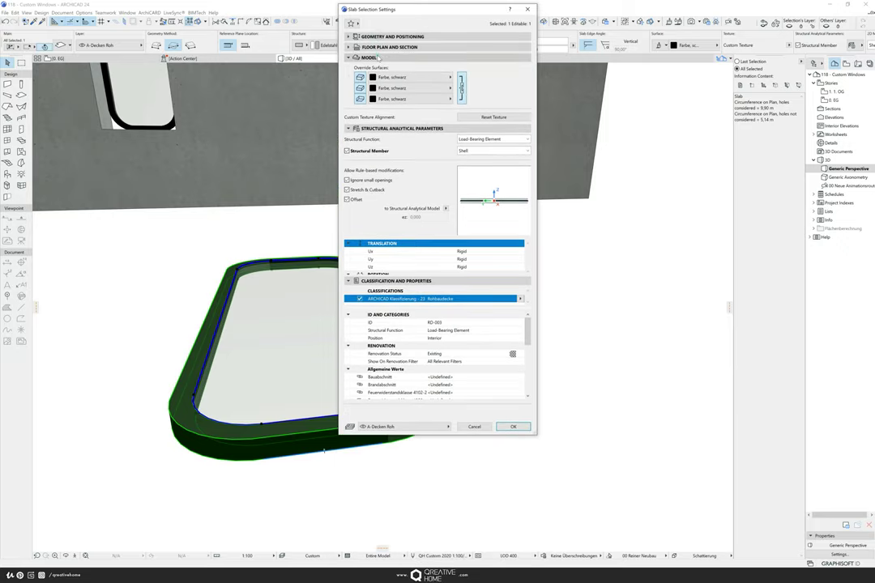
click(379, 58)
click(379, 69)
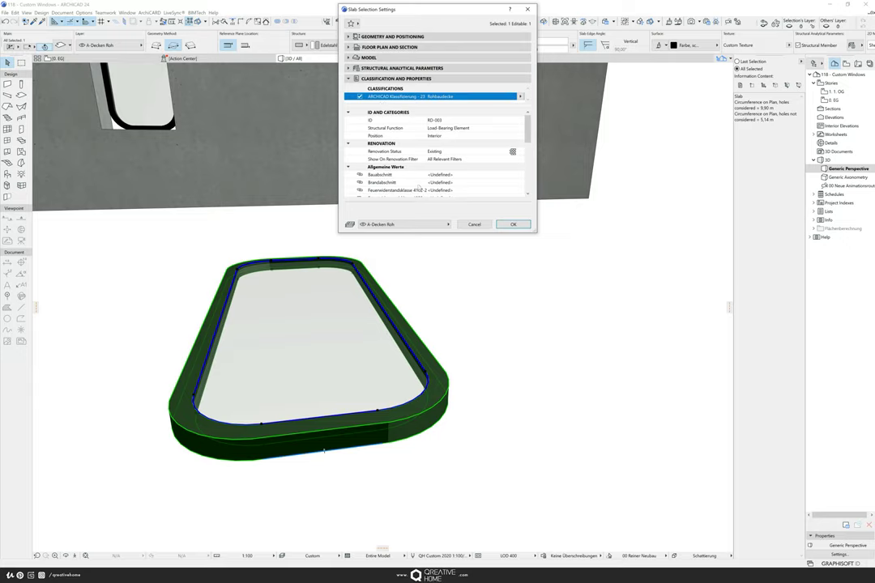
drag(415, 234, 414, 365)
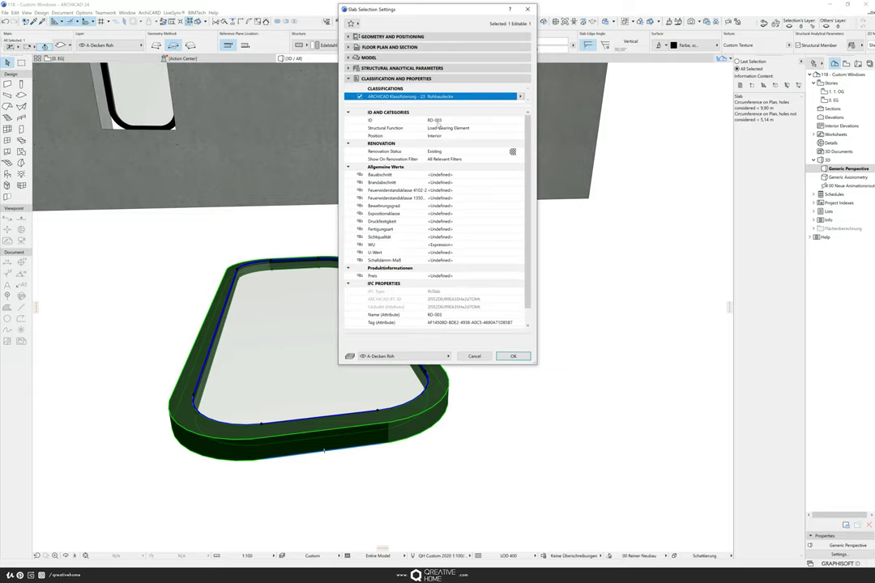
click(398, 121)
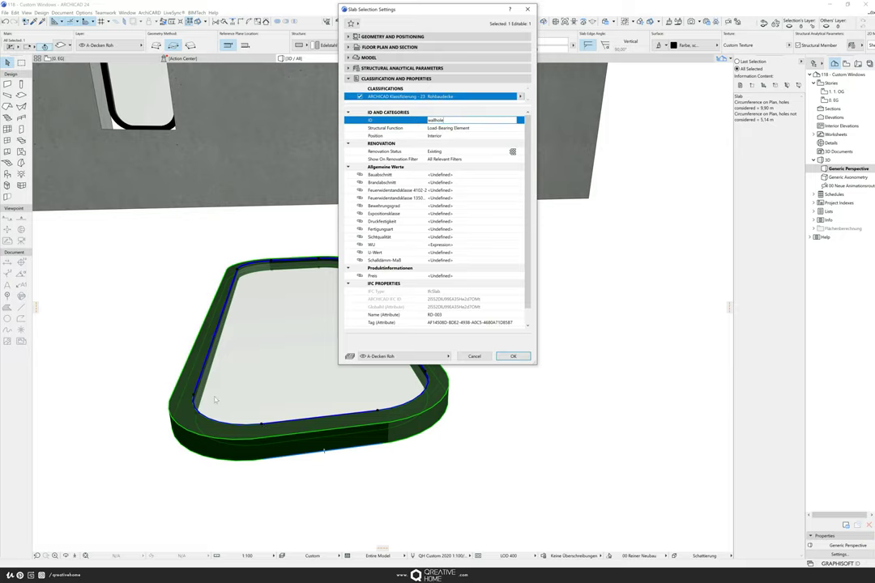
click(512, 358)
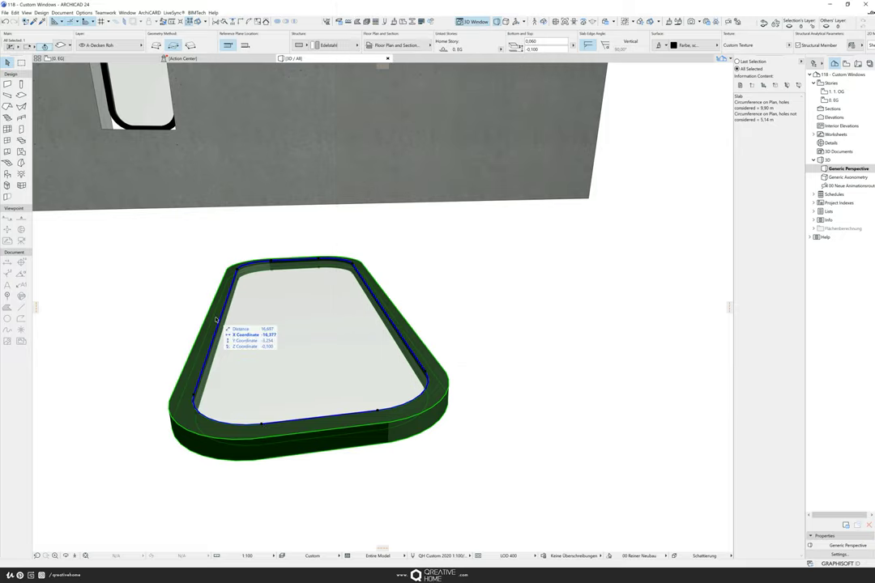
Step: Save the loose frame and glass slabs together as a window, keeping the Horizontal Plane parallel to the wall plane
scroll(276, 324, down, 2)
middle_drag(298, 293, 331, 385)
shift+middle_drag(304, 180, 296, 242)
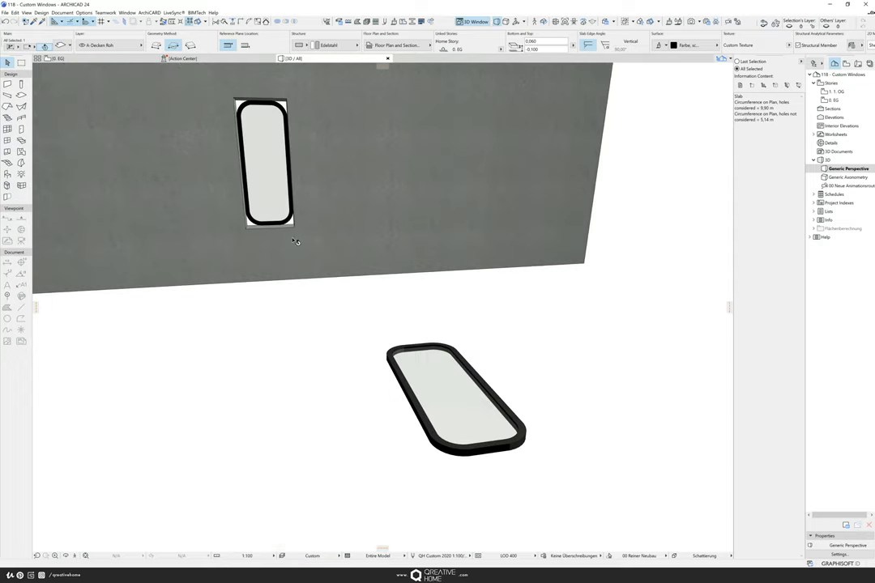
click(557, 435)
drag(580, 487, 328, 317)
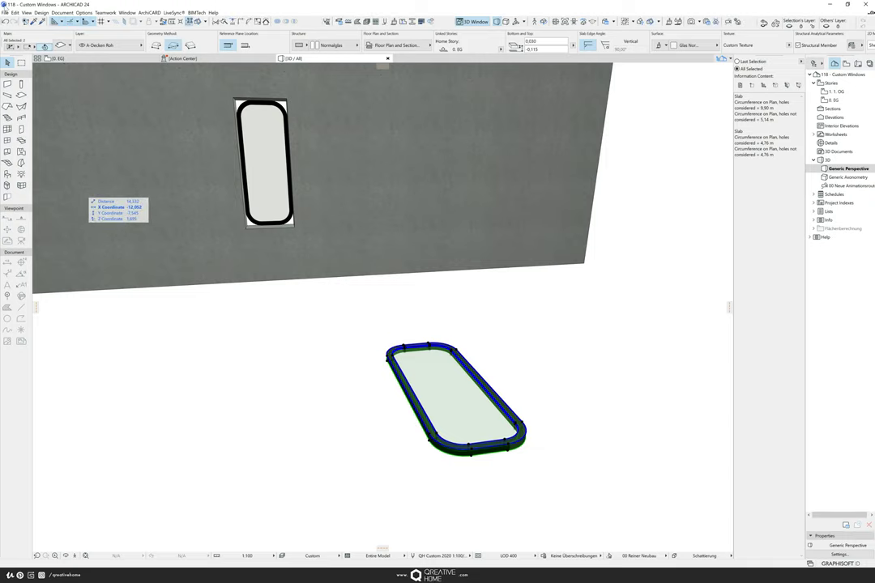
click(5, 12)
mouse_move(36, 122)
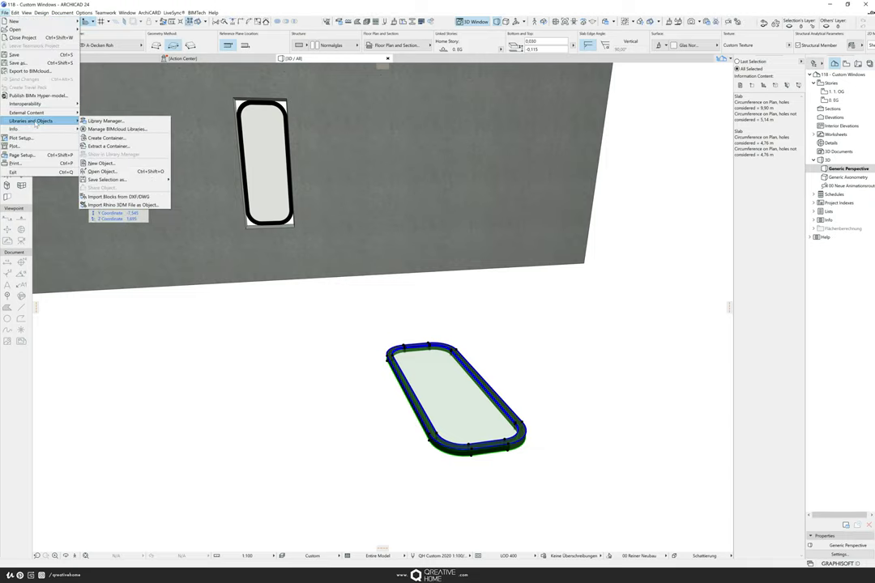
mouse_move(130, 179)
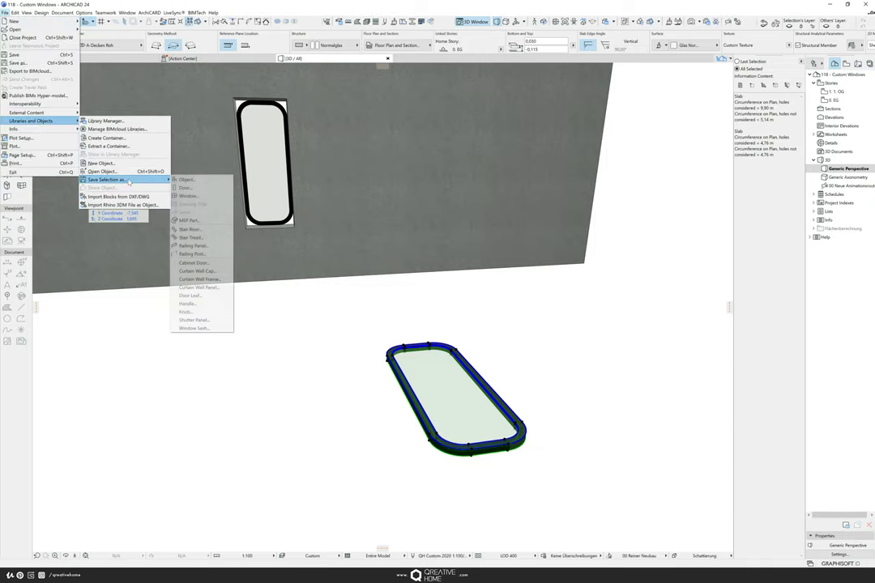
click(189, 195)
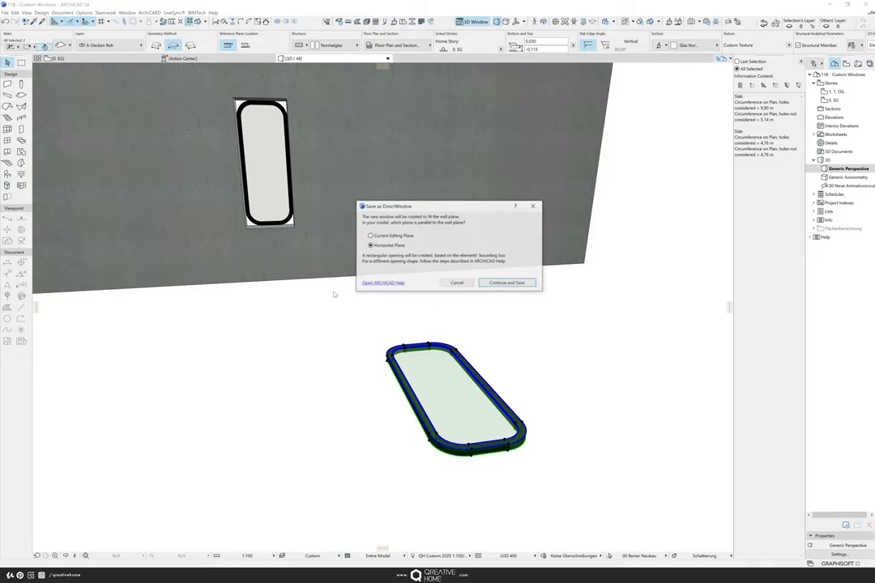
click(507, 283)
Step: Name the new window SciFi Window 2, save it in the Embedded Library, and accept its basic settings
text(SciFi Window 2)
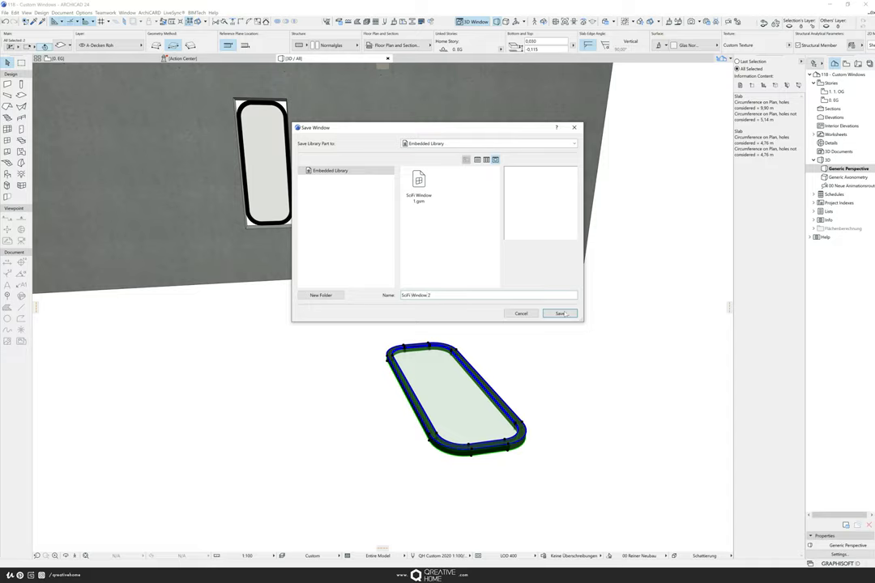
click(561, 313)
click(508, 295)
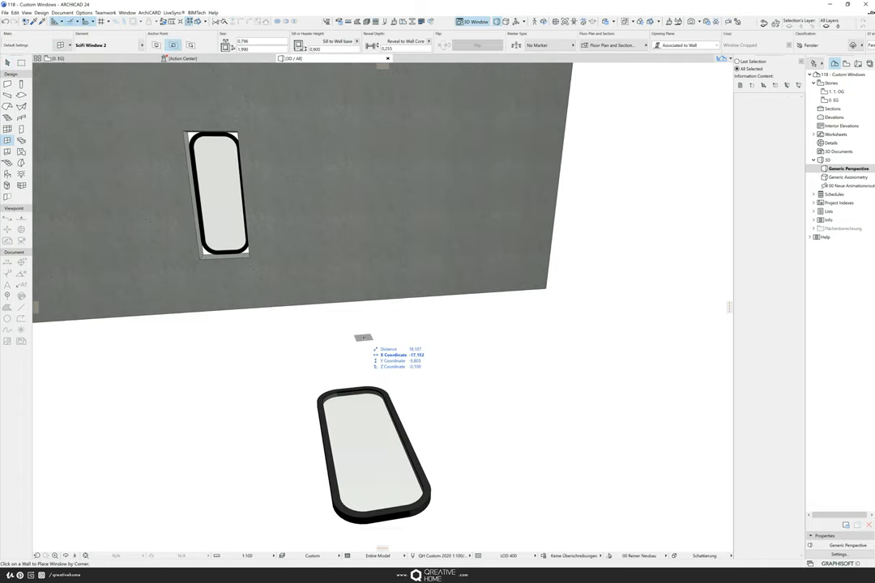
Step: Place the library window SciFi Window 2 in the concrete wall beside the first window
key(ctrl+t)
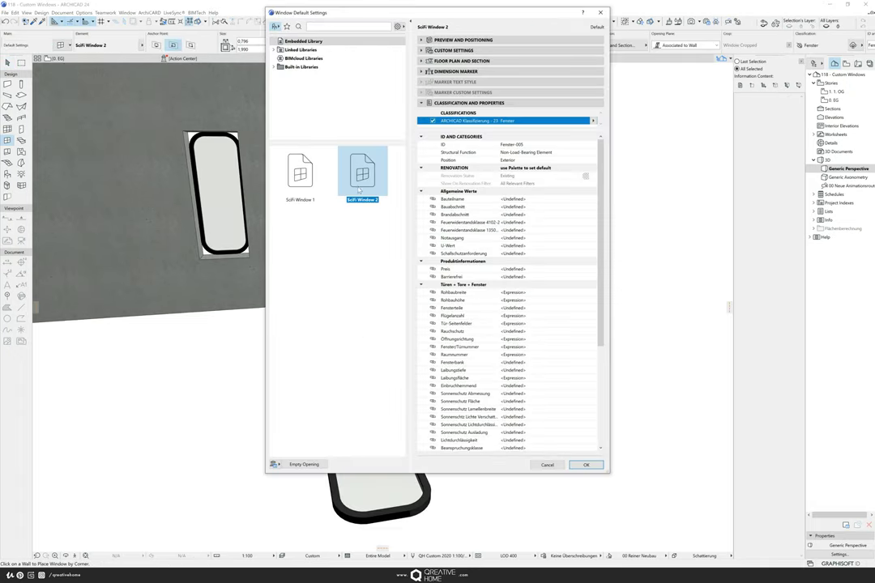
click(582, 466)
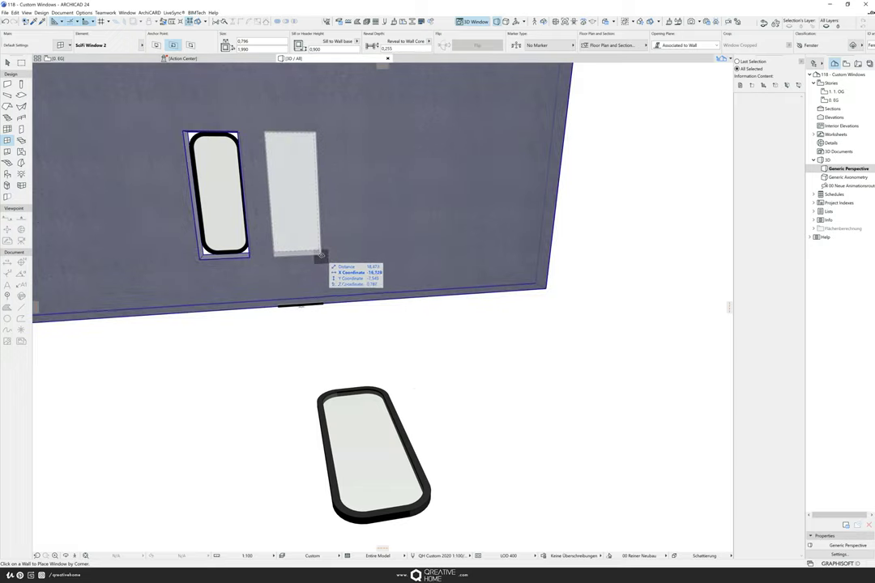
click(330, 254)
click(335, 227)
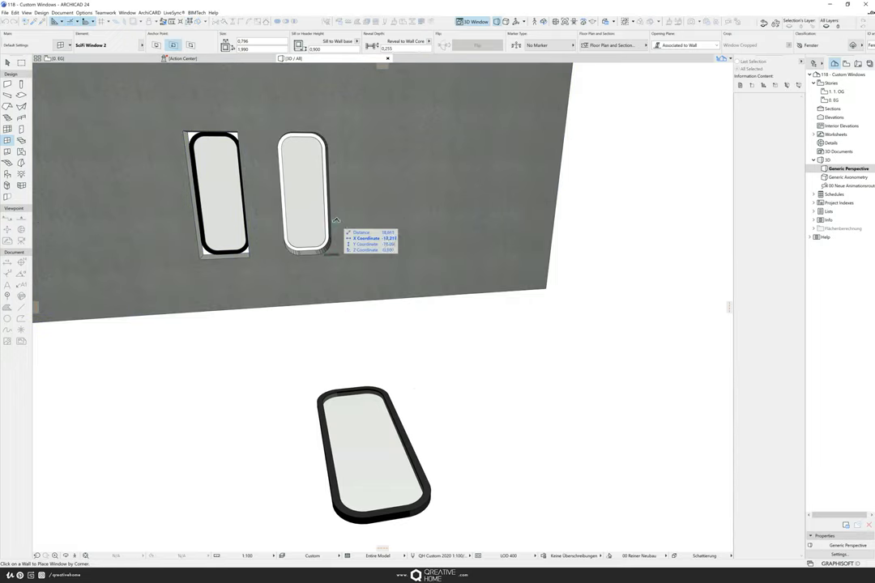
key(Escape)
scroll(364, 243, up, 2)
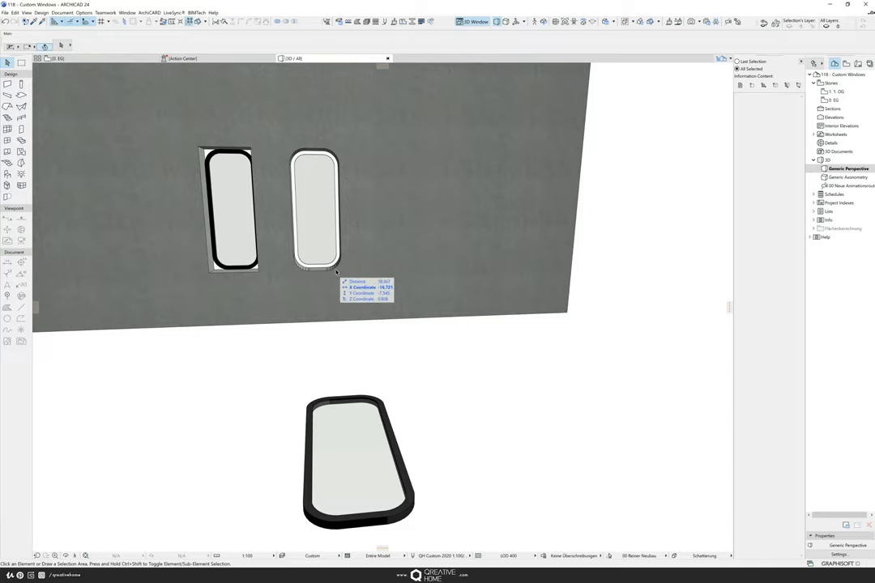
shift+middle_drag(347, 275, 410, 299)
scroll(493, 383, up, 5)
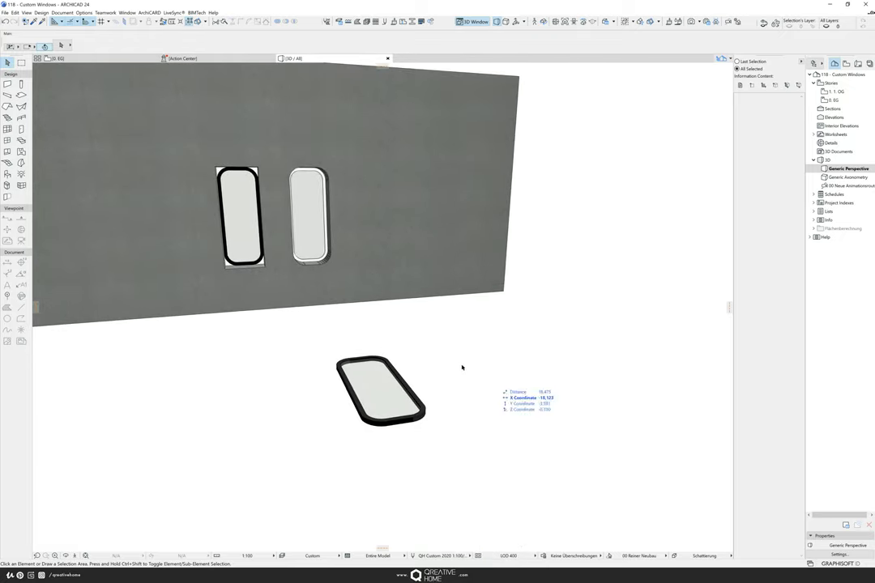
shift+middle_drag(401, 404, 434, 429)
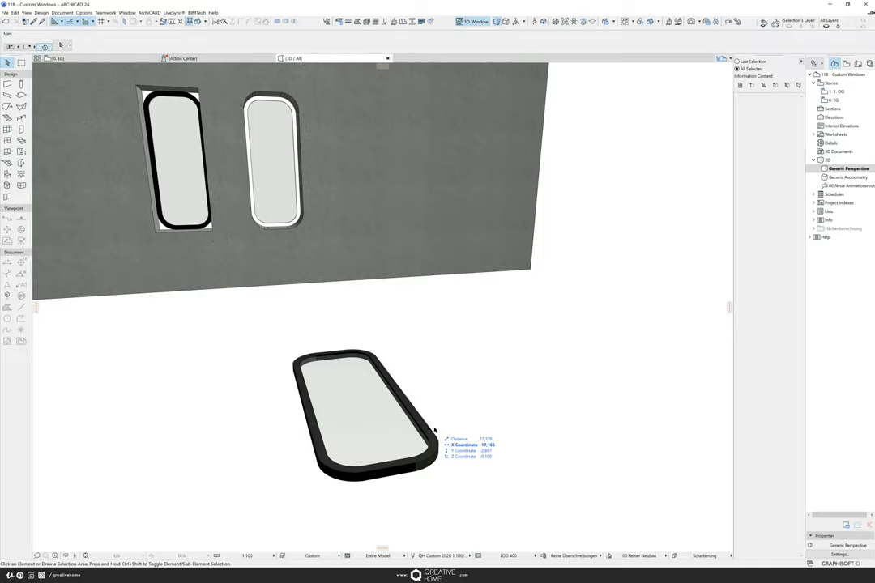
shift+middle_drag(349, 377, 402, 427)
click(403, 428)
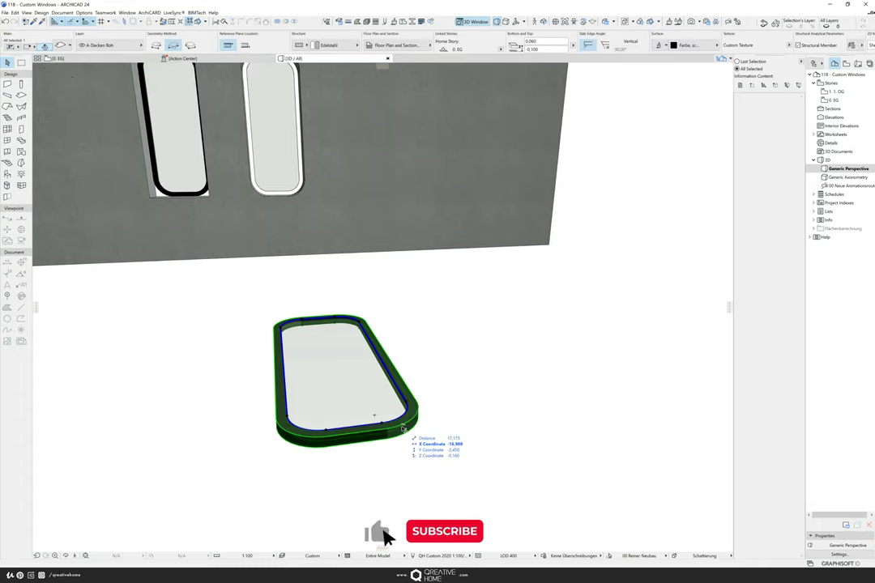
key(ctrl+d)
click(327, 442)
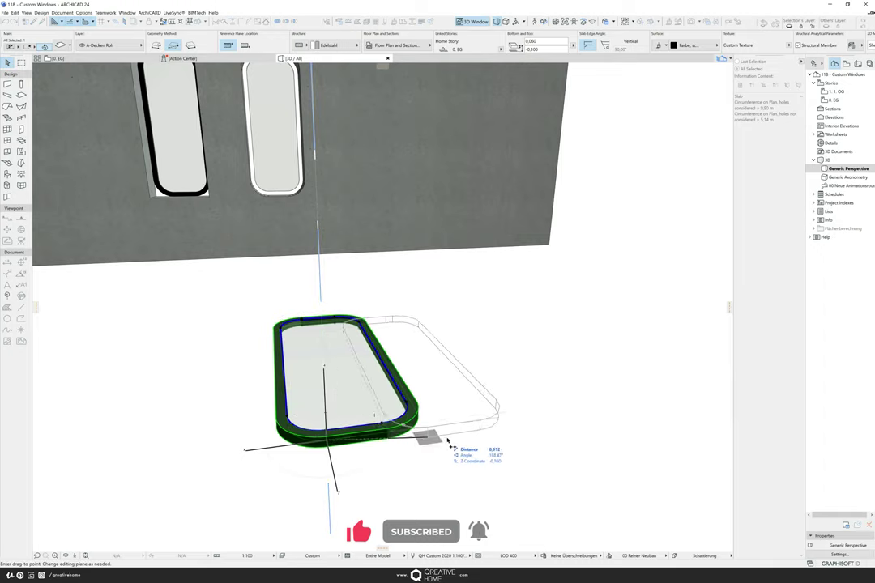
key(Escape)
key(Escape)
shift+middle_drag(395, 455, 400, 411)
click(379, 367)
key(ctrl+d)
shift+middle_drag(322, 365, 331, 383)
click(308, 326)
key(Escape)
key(Escape)
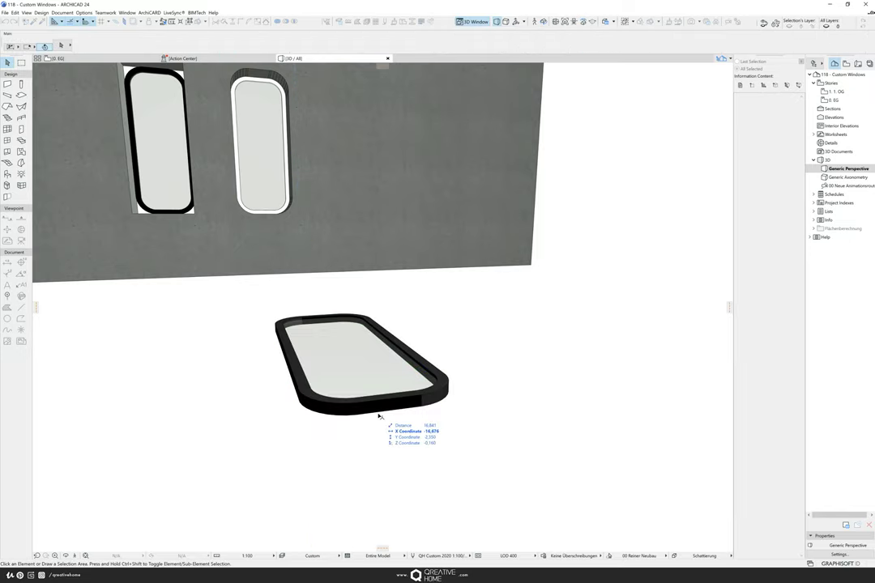
Step: Delete the glass slab of the loose window and undo the deletion
click(369, 384)
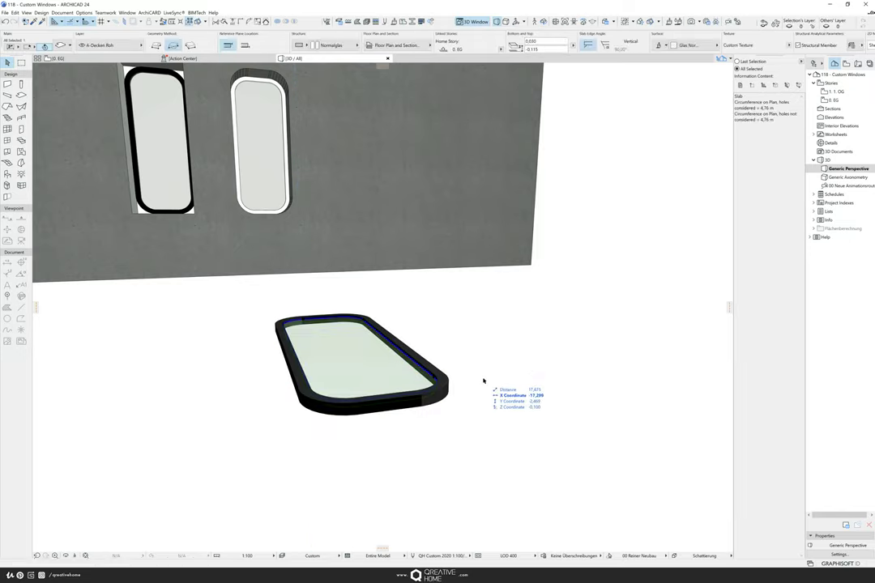
key(Delete)
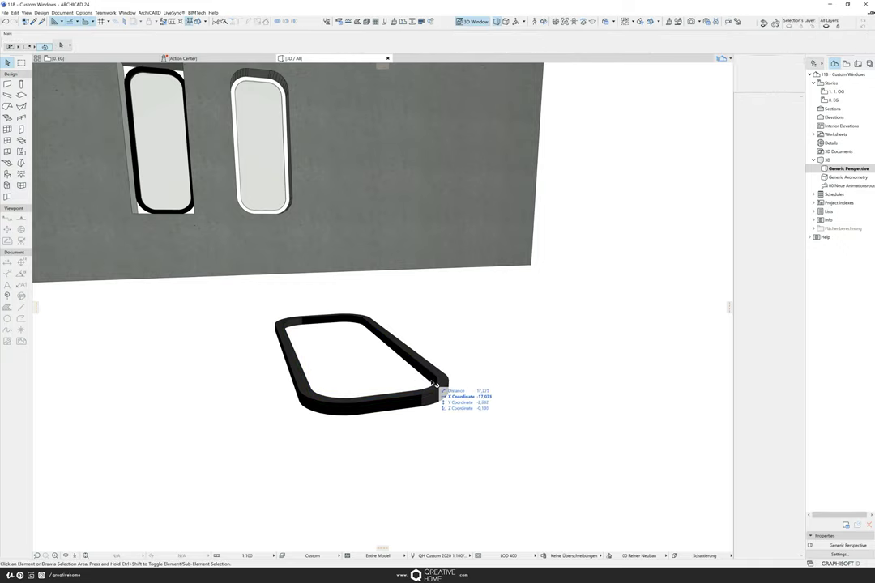
key(ctrl+z)
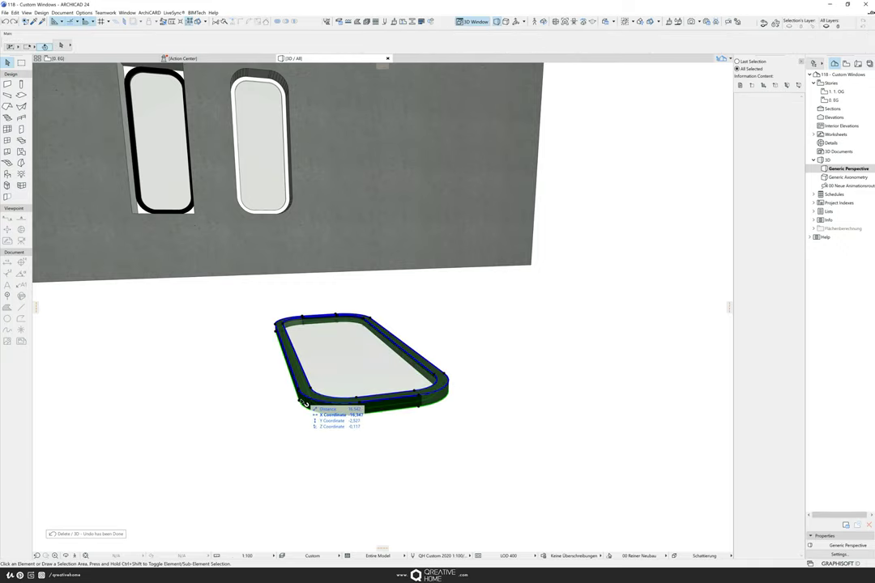
Step: Copy the loose window's black frame slab 0.060 upward so the copy sits directly on top of the original
click(299, 395)
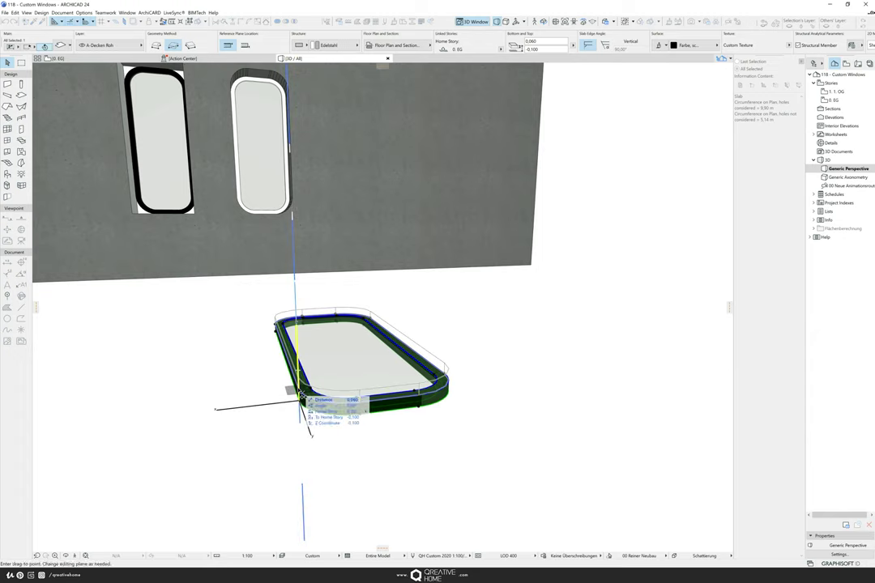
key(Return)
key(Escape)
key(Escape)
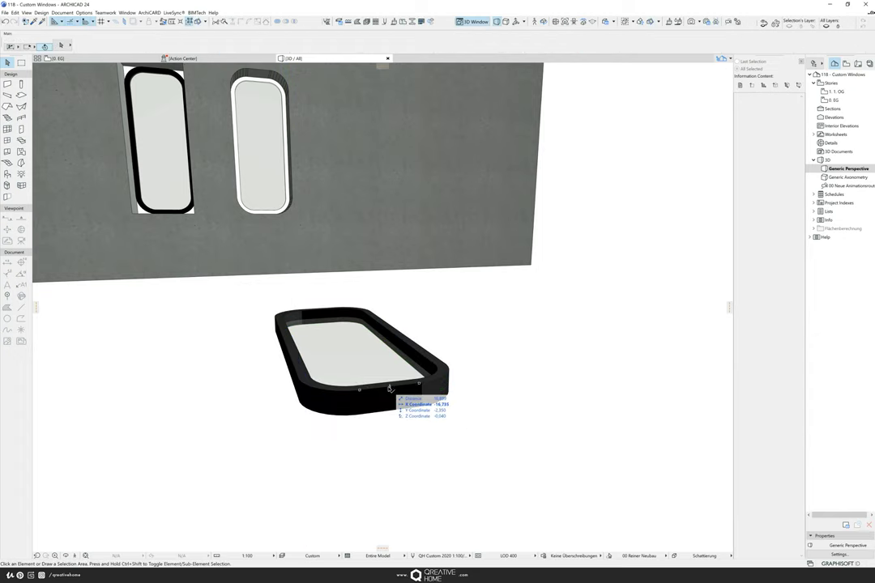
Step: Change the element ID of the upper frame copy in its slab settings
click(389, 389)
key(ctrl+t)
click(437, 120)
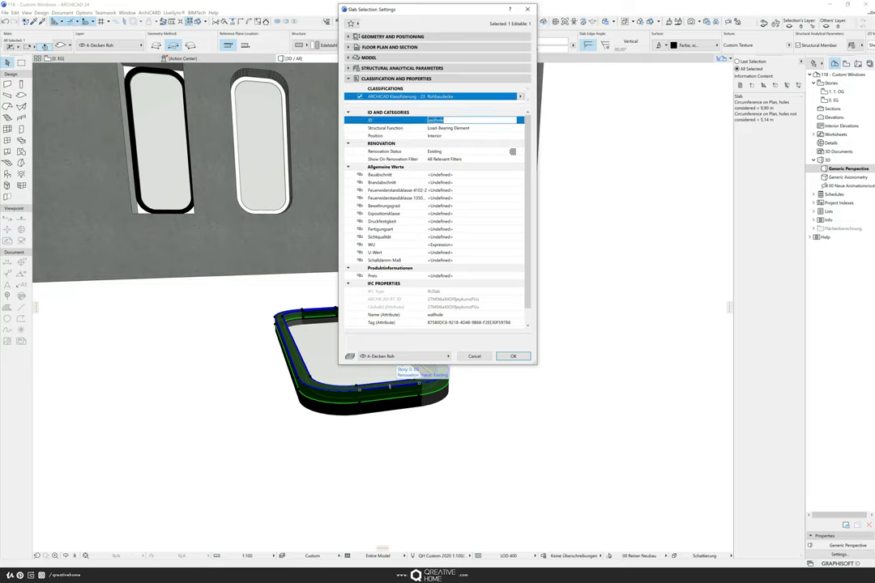
click(504, 358)
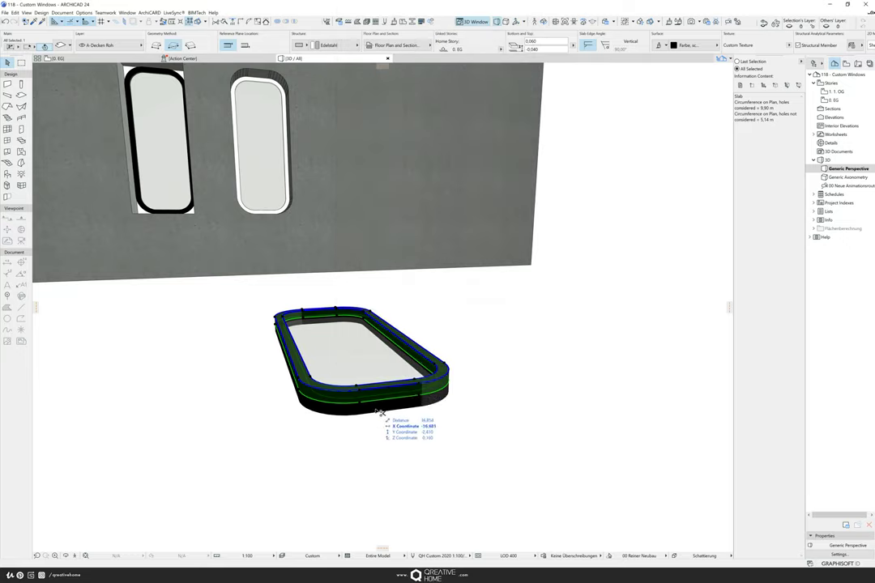
Step: Move the upper frame copy 0.060 down so it coincides exactly with the original frame slab
key(ctrl+d)
click(360, 403)
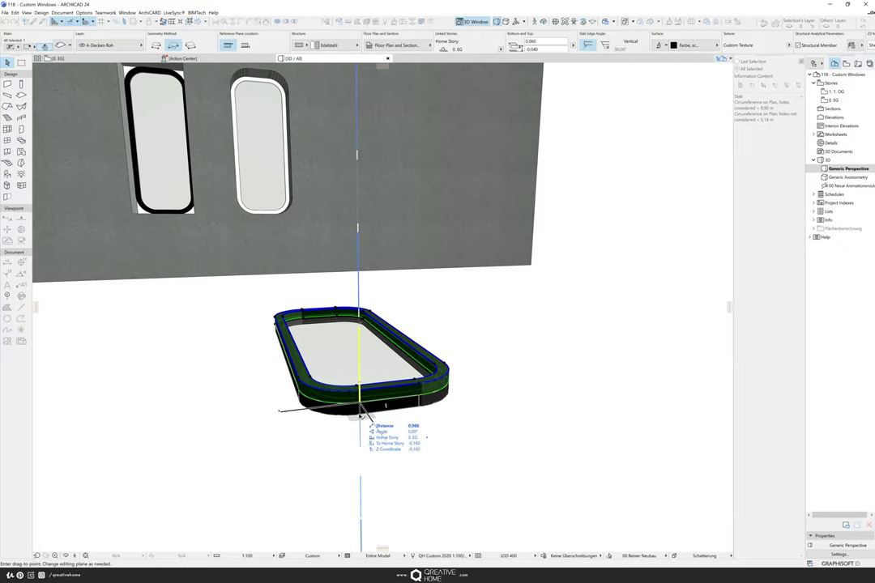
click(359, 415)
click(446, 410)
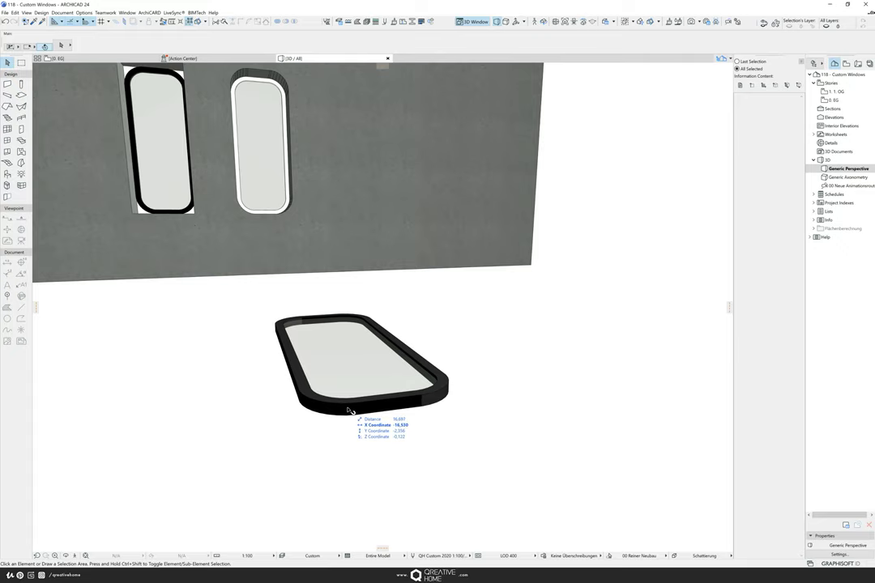
Step: Save both overlapping frame slabs and the glass as window SciFi Window 3 in the Embedded Library, with the Horizontal Plane parallel to the wall
drag(534, 476, 221, 308)
click(7, 13)
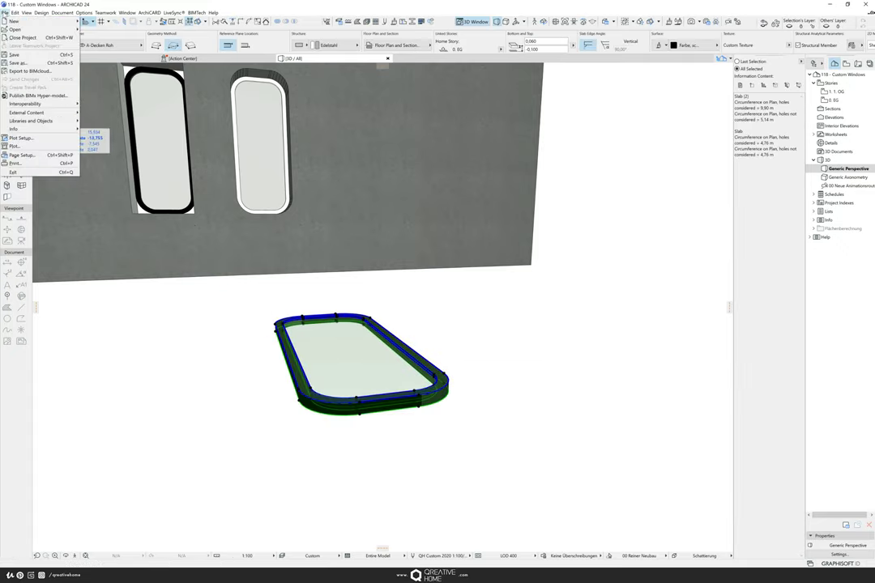
mouse_move(38, 122)
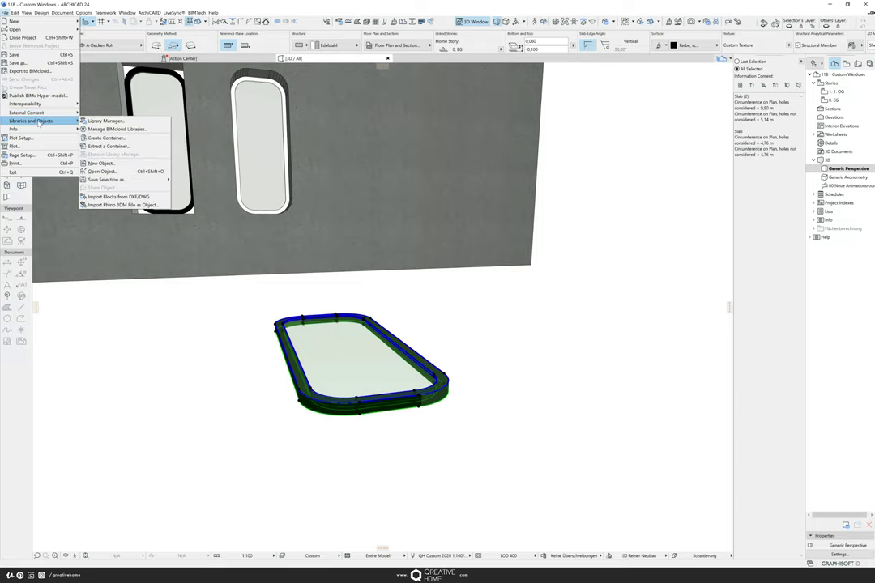
mouse_move(106, 179)
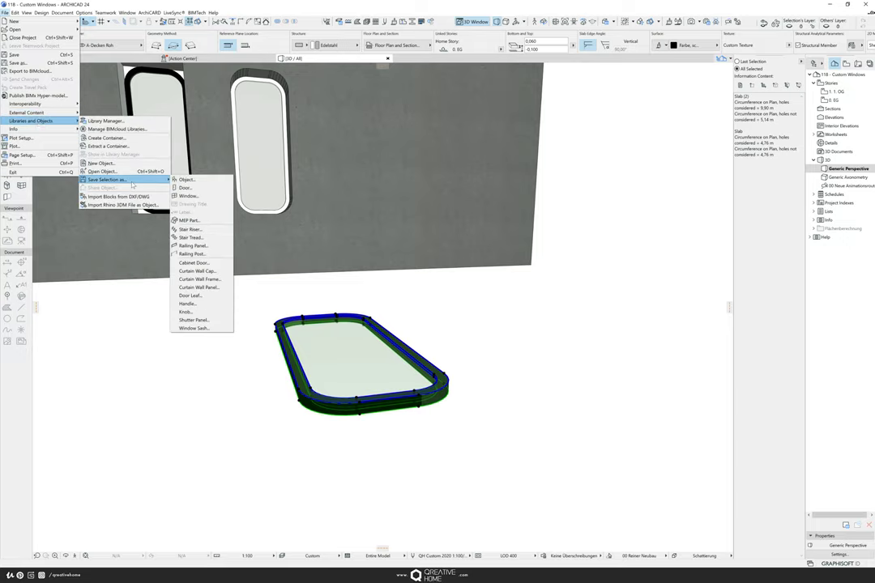
click(198, 196)
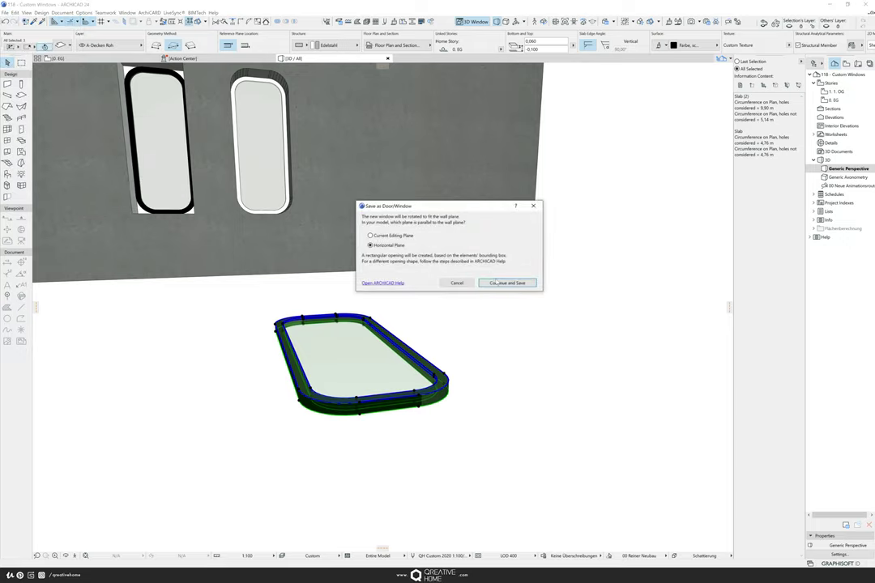
click(499, 283)
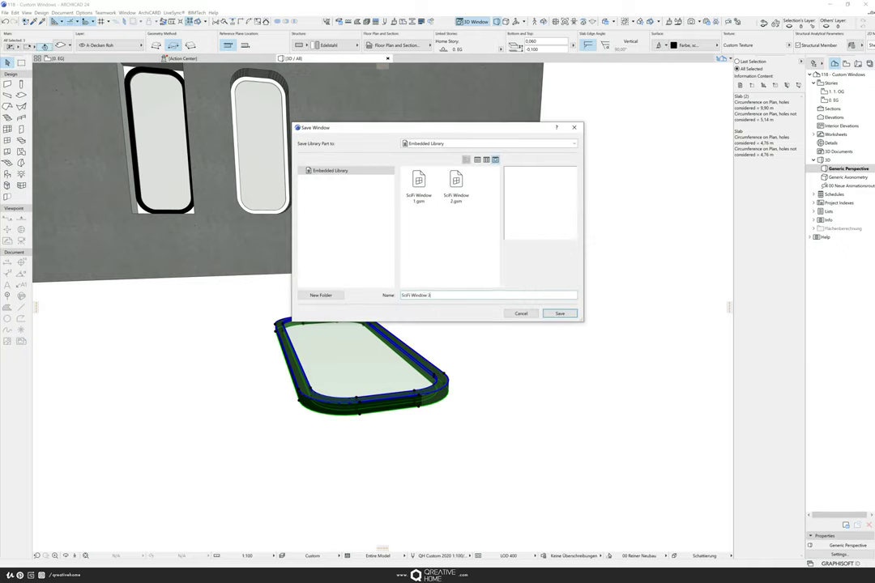
click(572, 312)
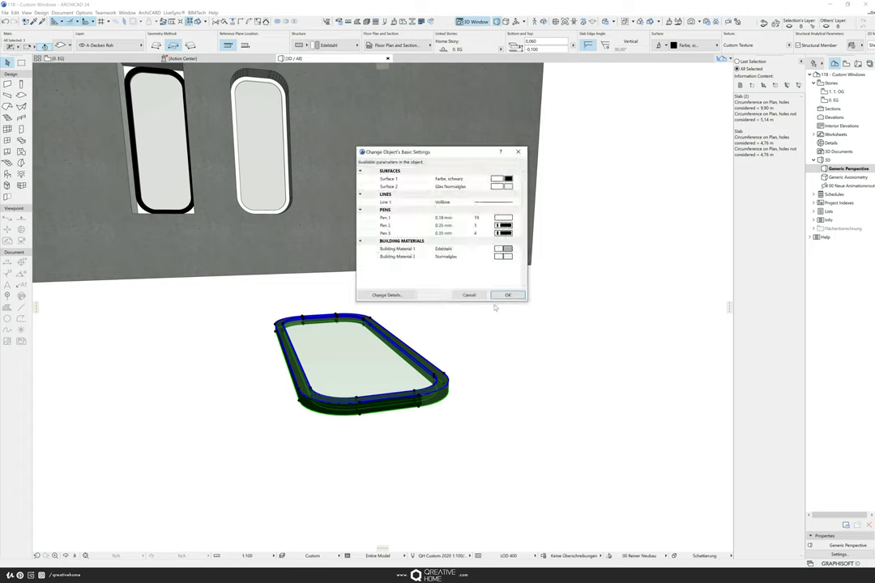
key(Return)
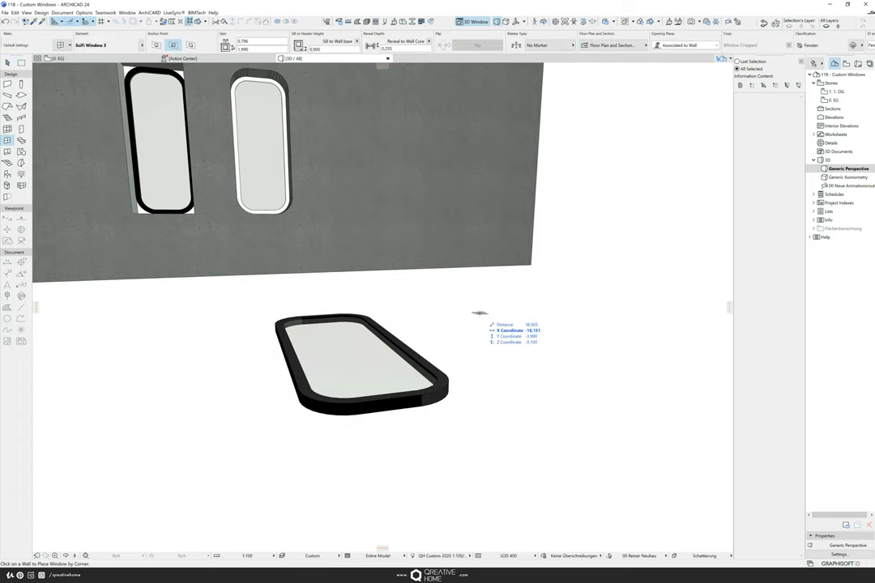
Step: Place the library window SciFi Window 3 in the concrete wall beside the second window
key(ctrl+t)
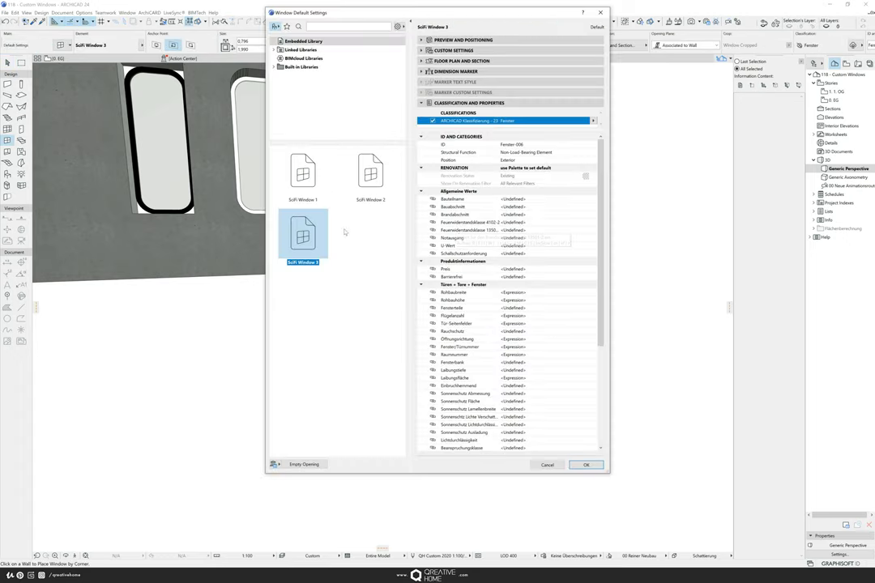
key(Return)
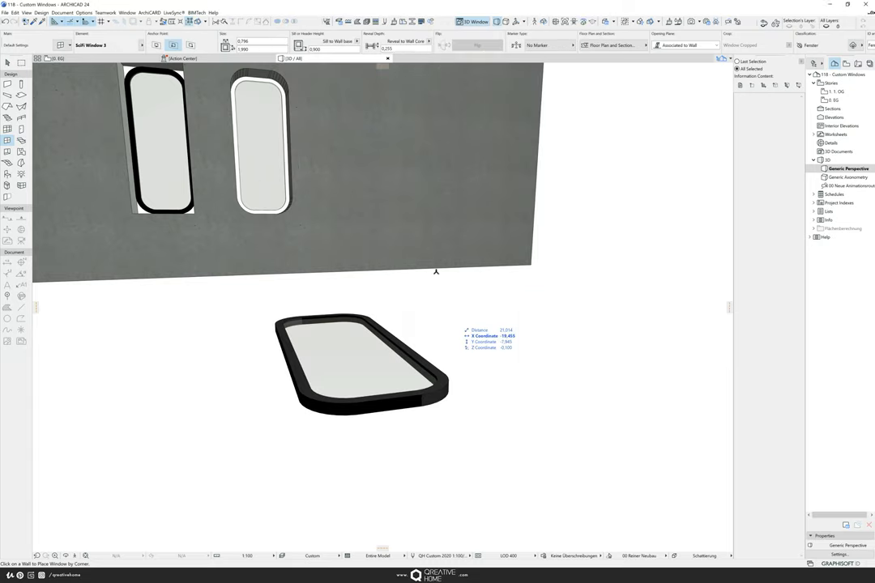
click(377, 264)
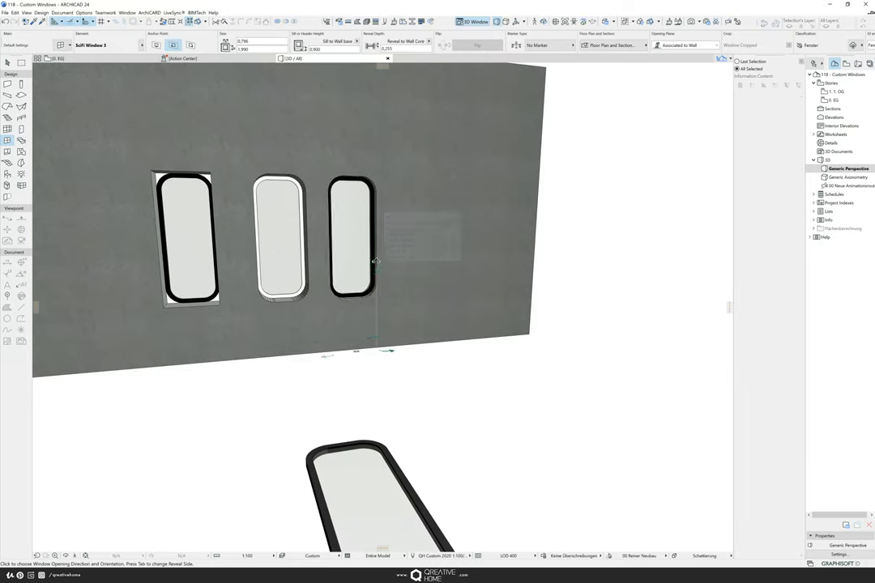
click(380, 261)
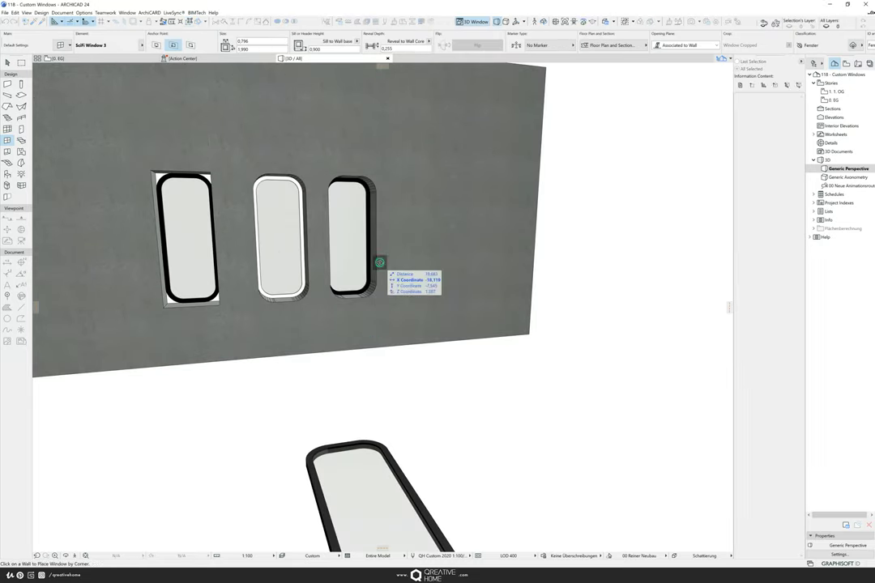
key(Escape)
Step: Reduce the reveal depth of the placed SciFi Window 3 so its frame sits closer to the wall face
shift+middle_drag(380, 264, 325, 280)
scroll(326, 280, up, 5)
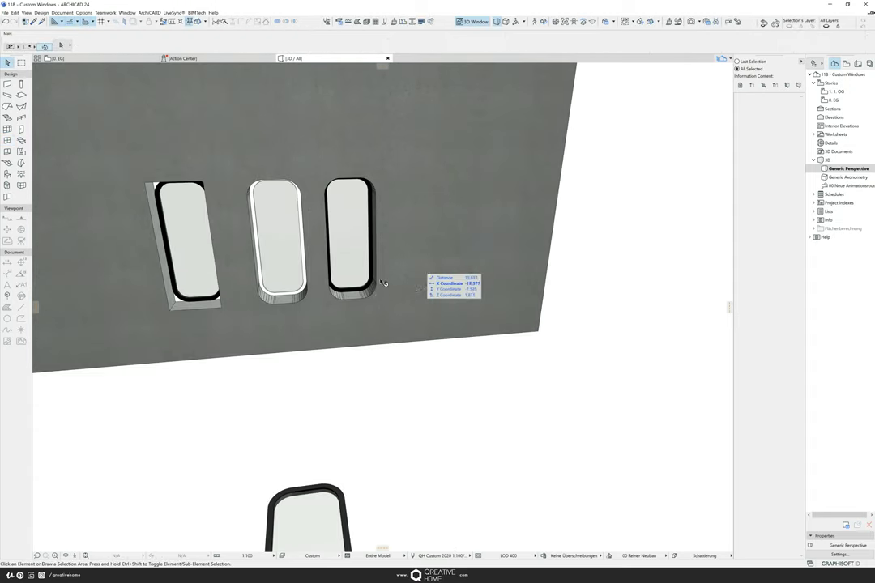
click(332, 320)
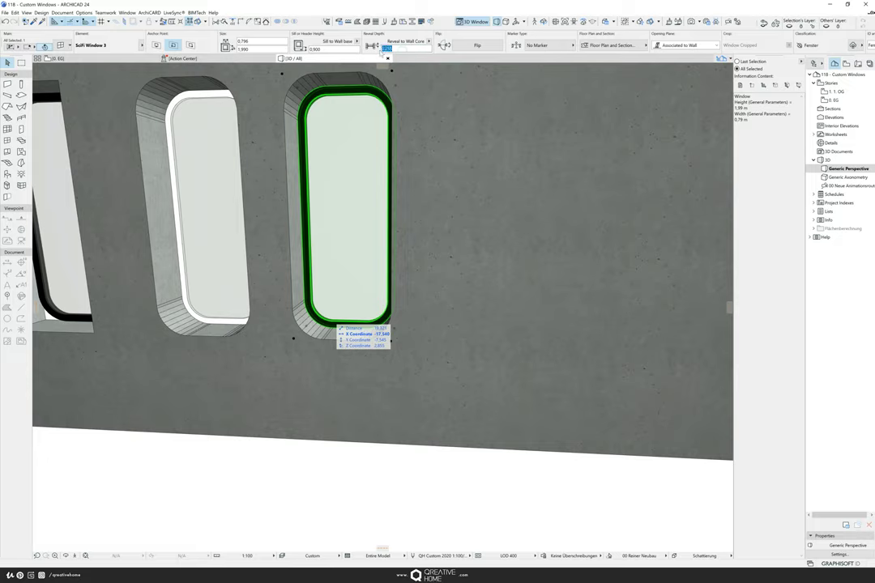
key(Escape)
Step: Examine the three placed windows and their wall openings together with the loose slab window in front of the wall
scroll(330, 315, down, 6)
shift+middle_drag(399, 315, 457, 316)
scroll(413, 490, up, 2)
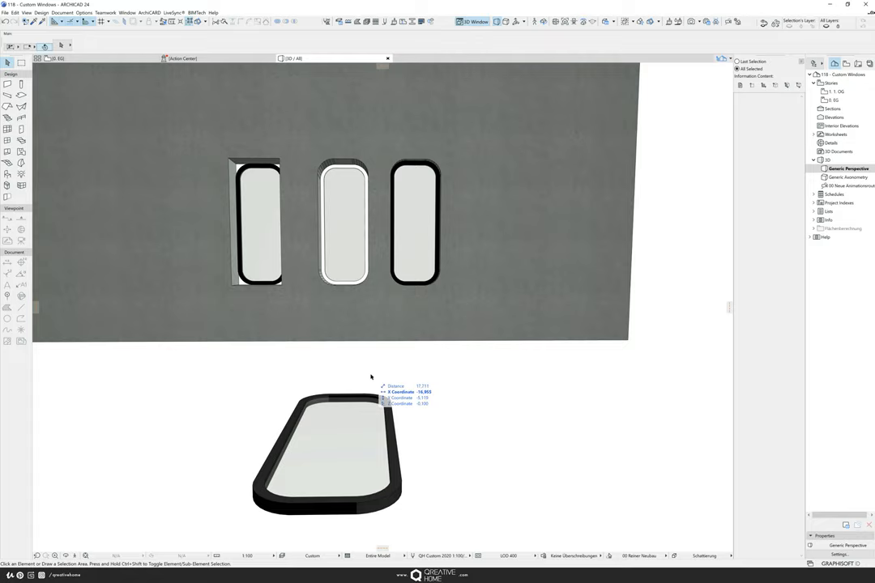
middle_drag(372, 401, 372, 389)
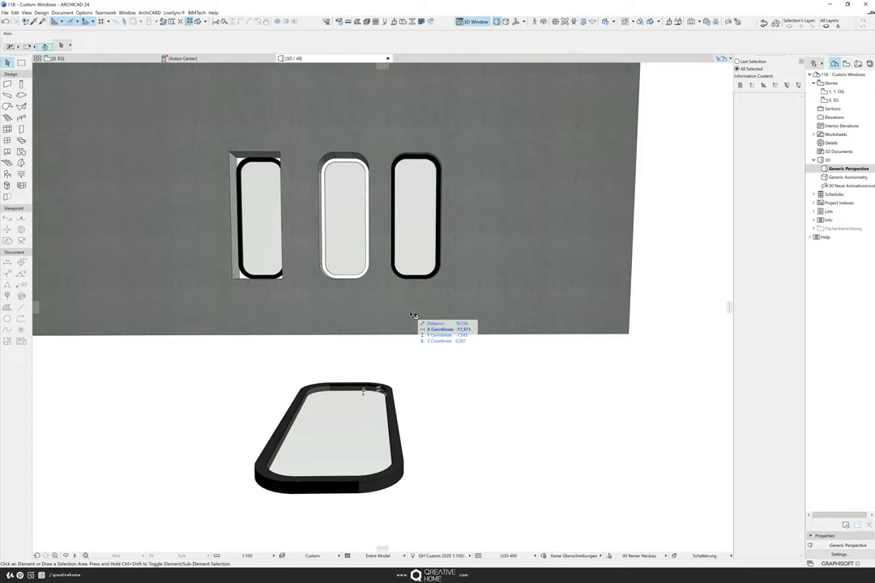
scroll(367, 366, up, 1)
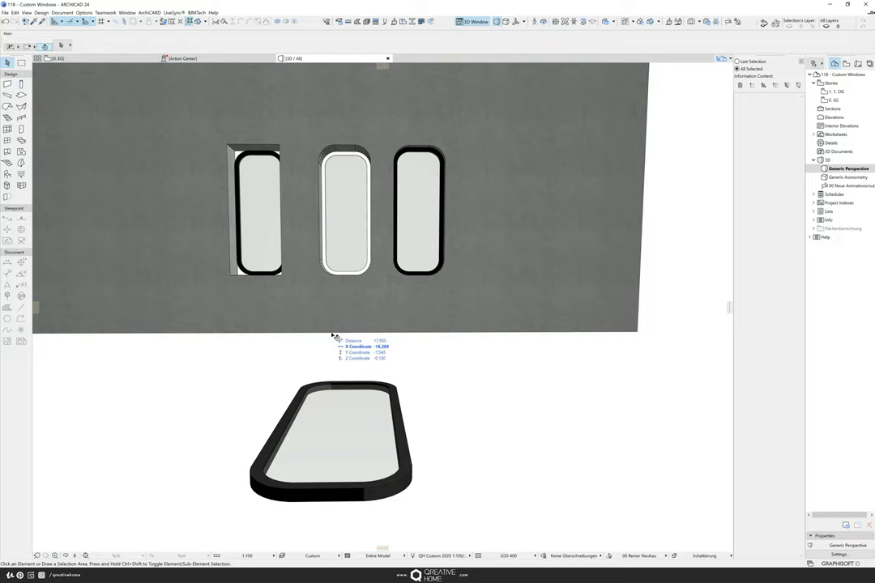
scroll(333, 357, down, 3)
middle_drag(333, 361, 340, 379)
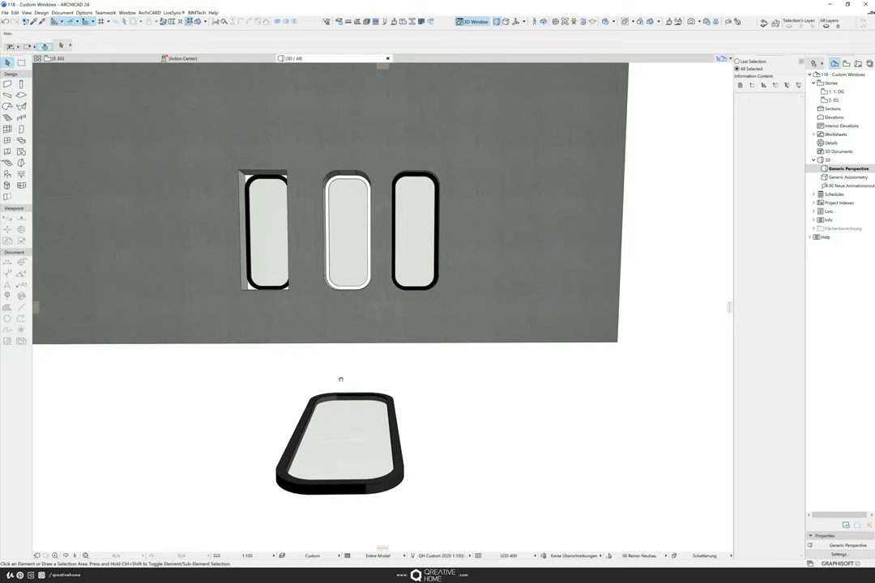
scroll(340, 379, down, 2)
scroll(357, 387, down, 2)
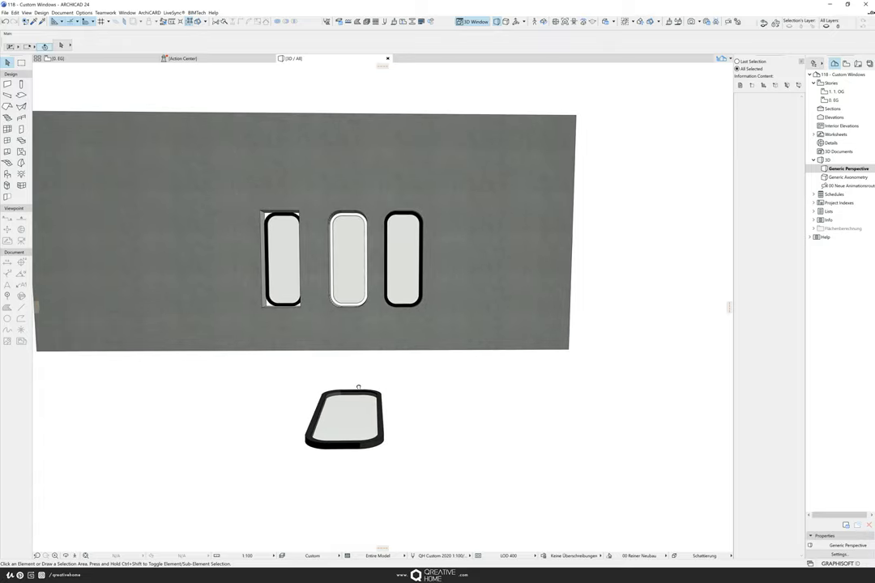
middle_drag(357, 386, 352, 397)
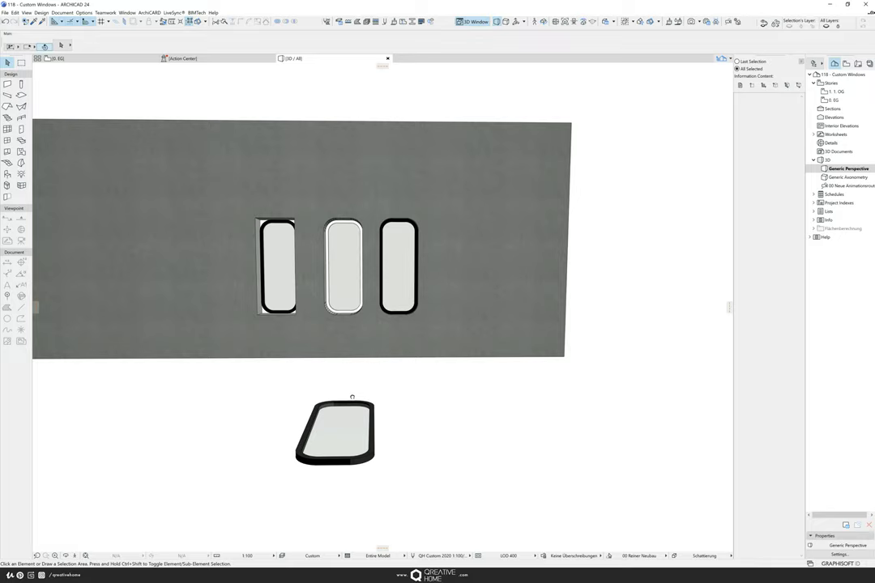
middle_drag(352, 397, 347, 386)
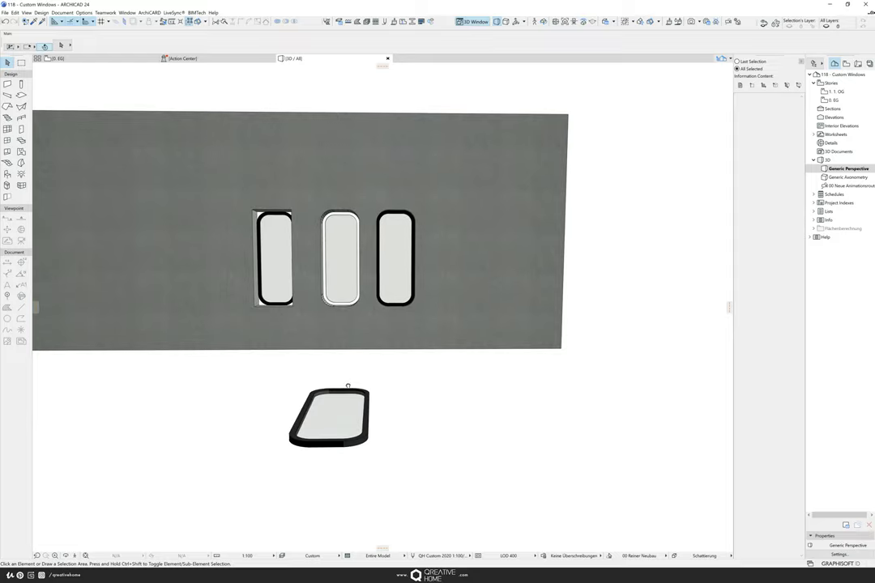